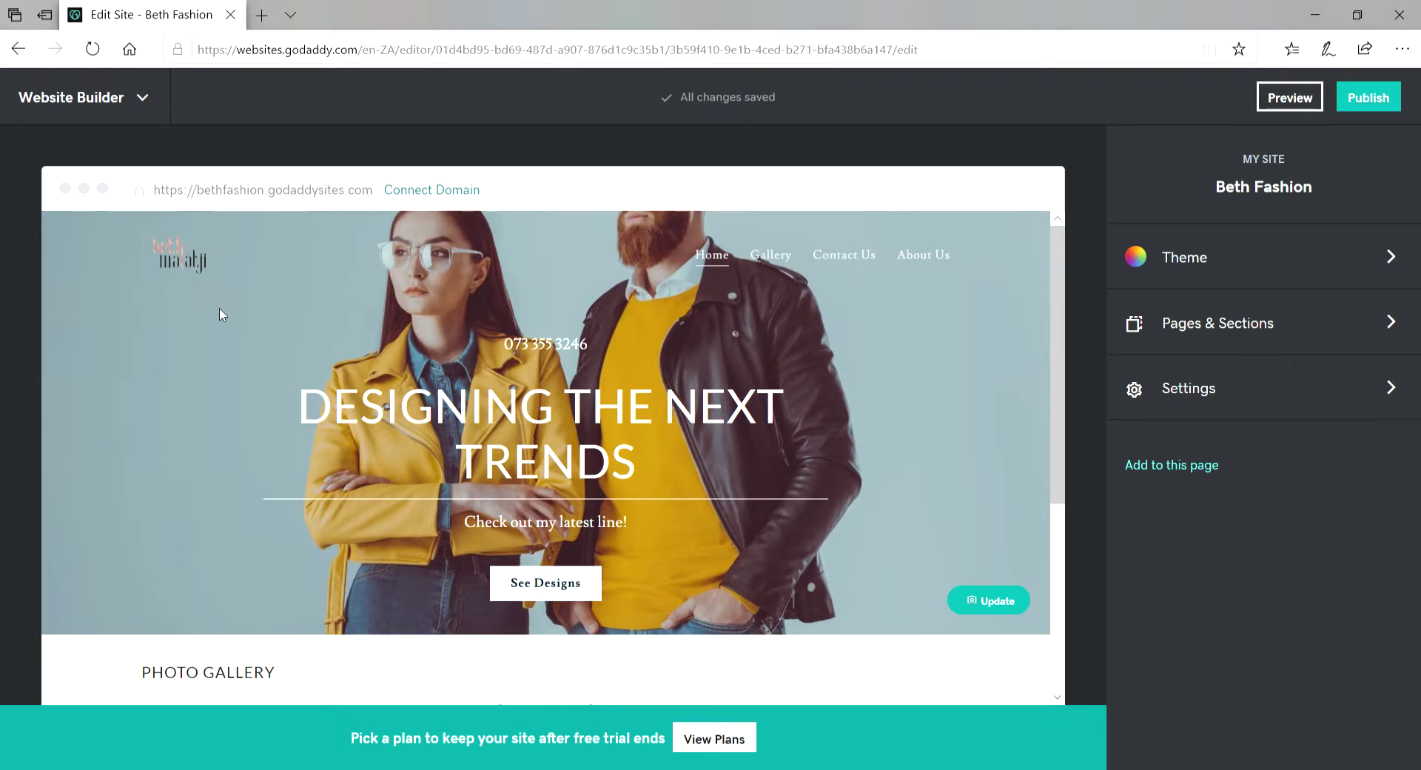
# Open the stock media library to replace the home page header's cover image
pyautogui.click(228, 335)
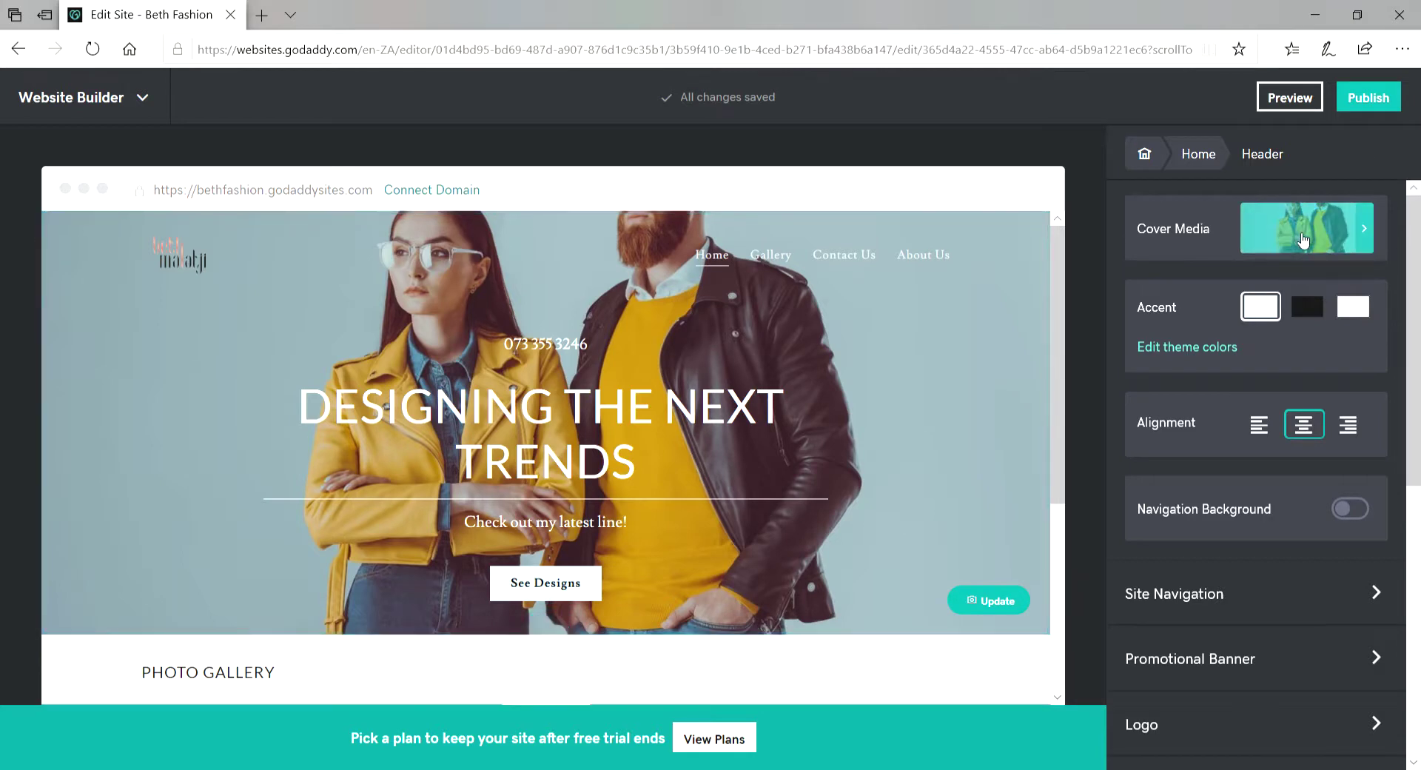
pyautogui.click(1296, 237)
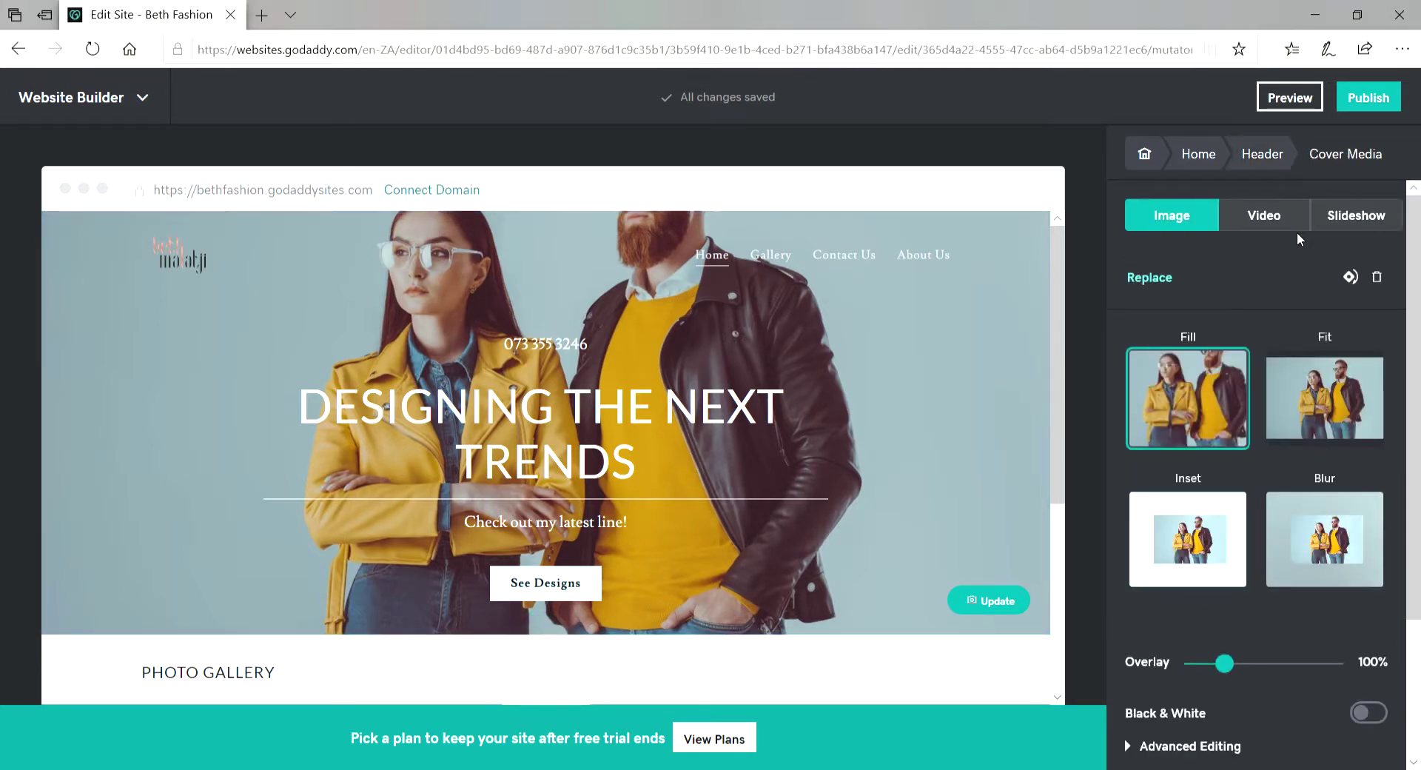
pyautogui.click(1163, 279)
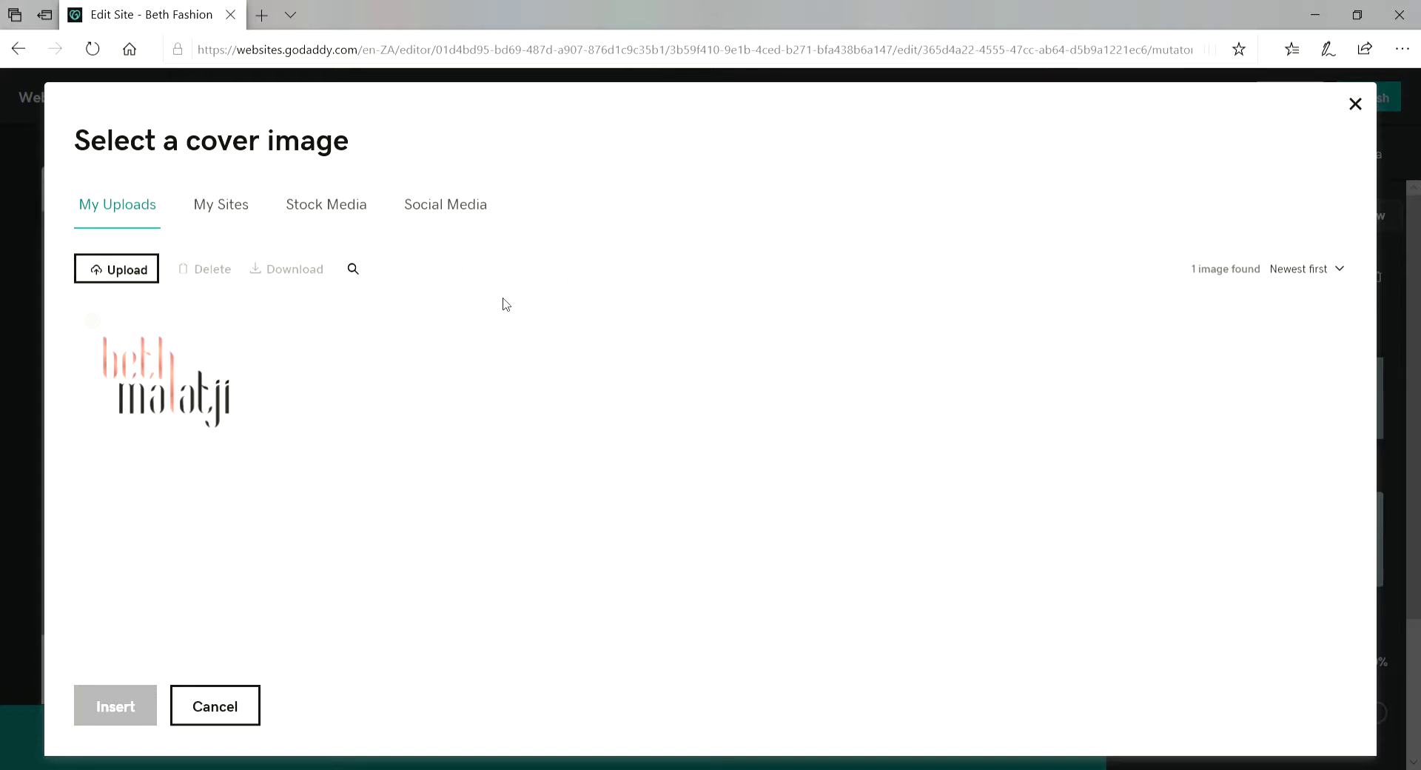
pyautogui.click(362, 210)
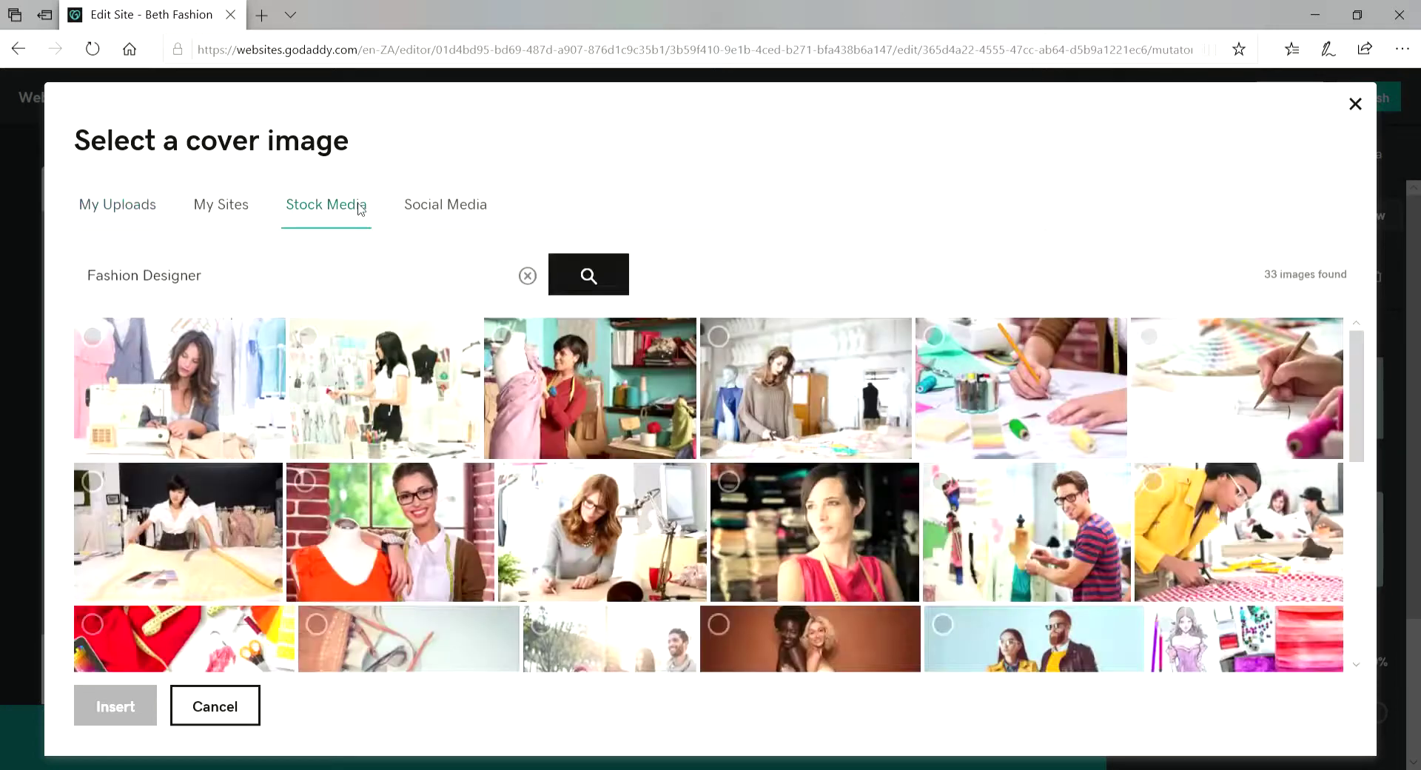
# Replace the stock media search term with FASHION and run the search
pyautogui.click(527, 278)
pyautogui.click(440, 281)
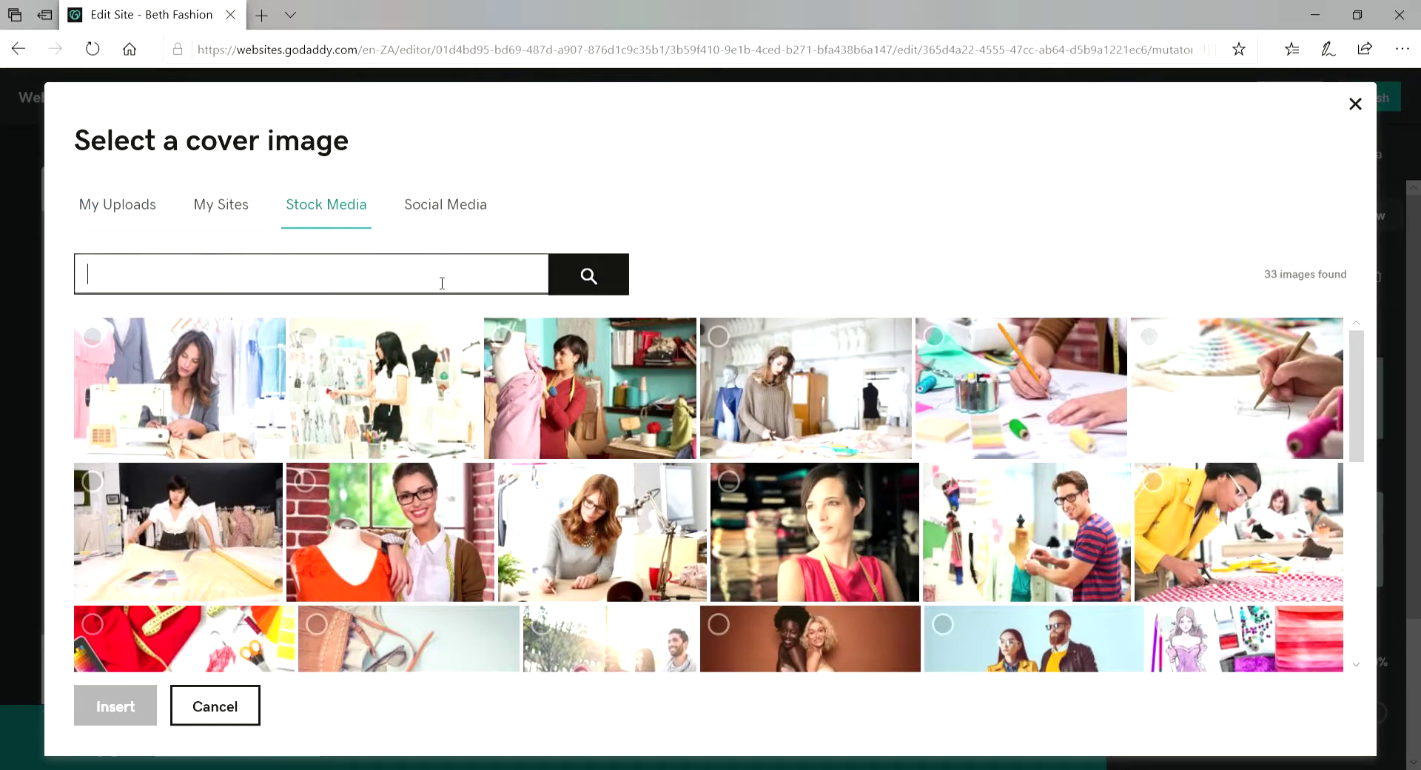
pyautogui.write('SE')
pyautogui.press('BackSpace')
pyautogui.press('BackSpace')
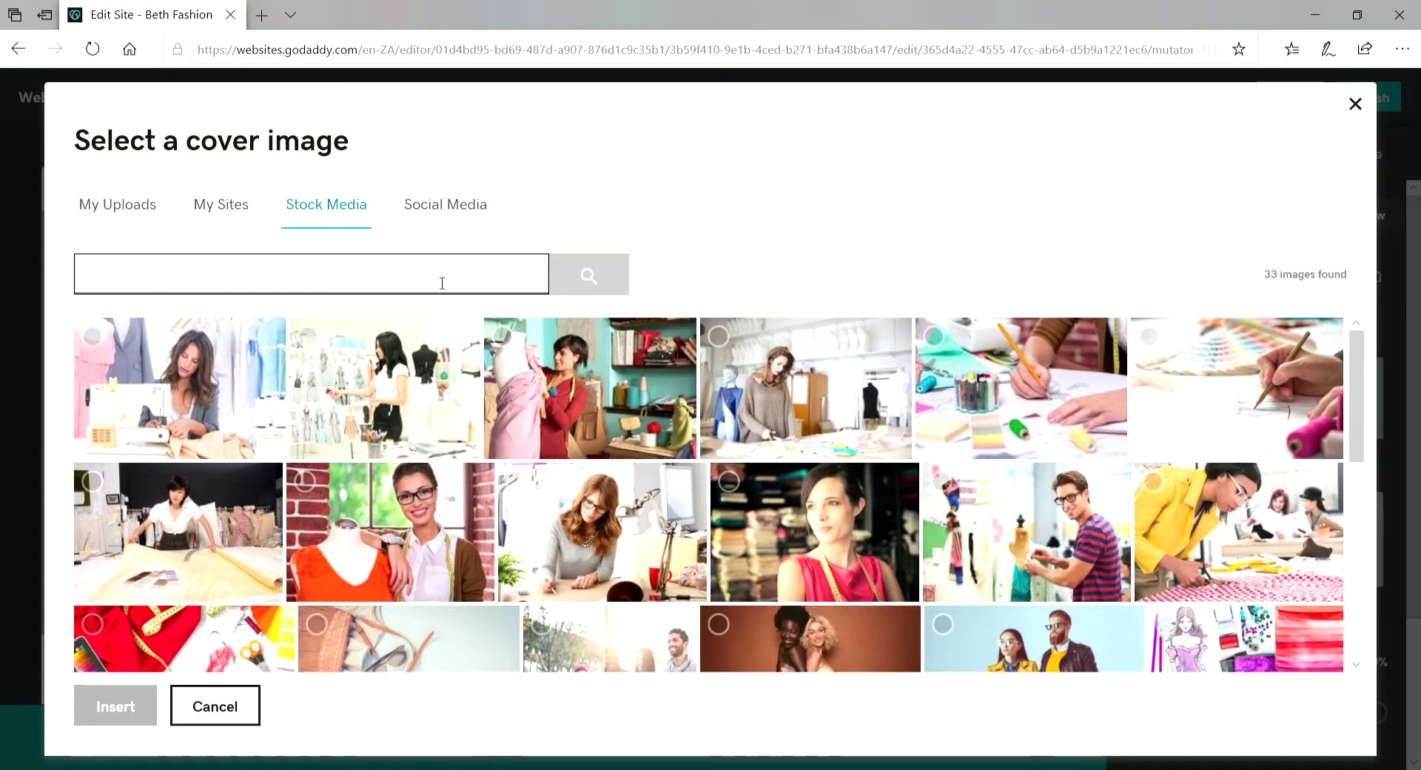
pyautogui.write('FASHION')
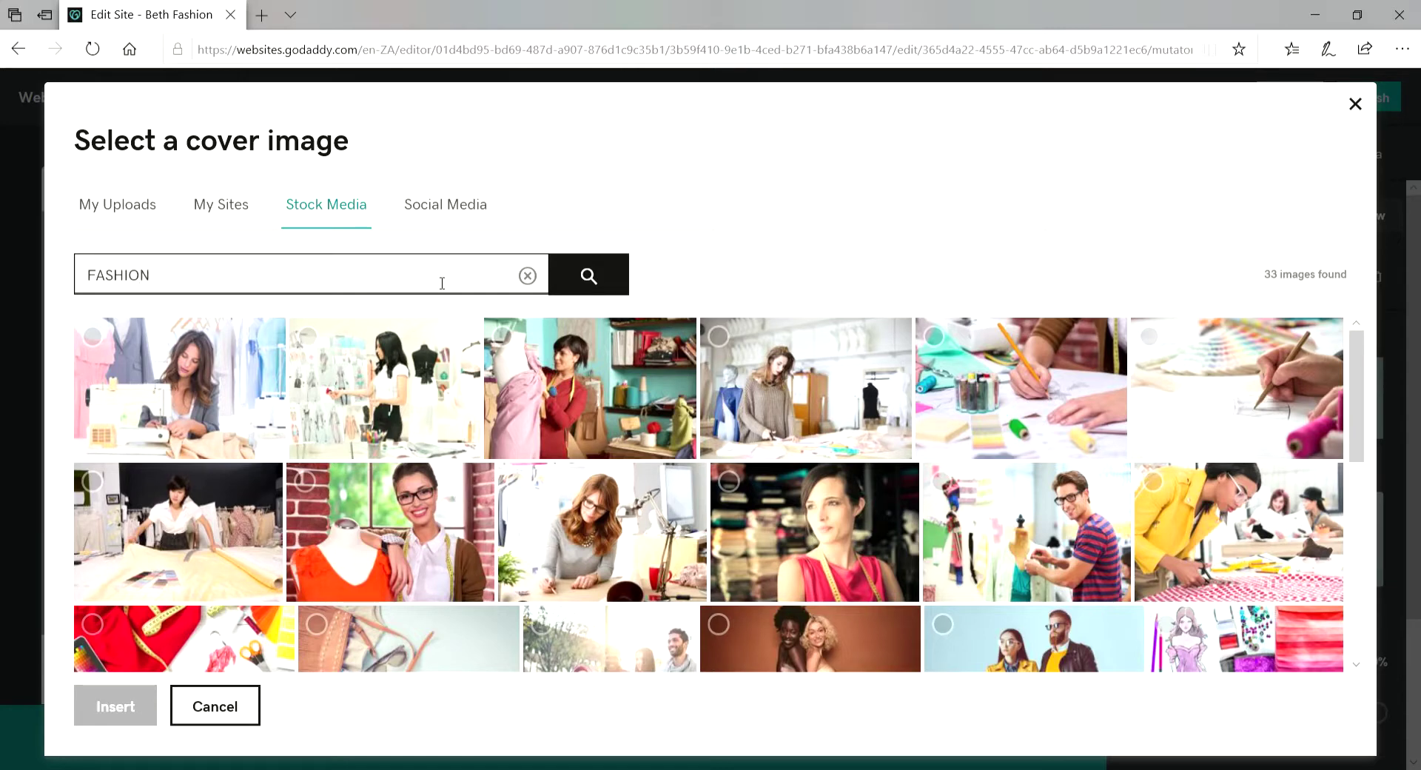
pyautogui.click(606, 276)
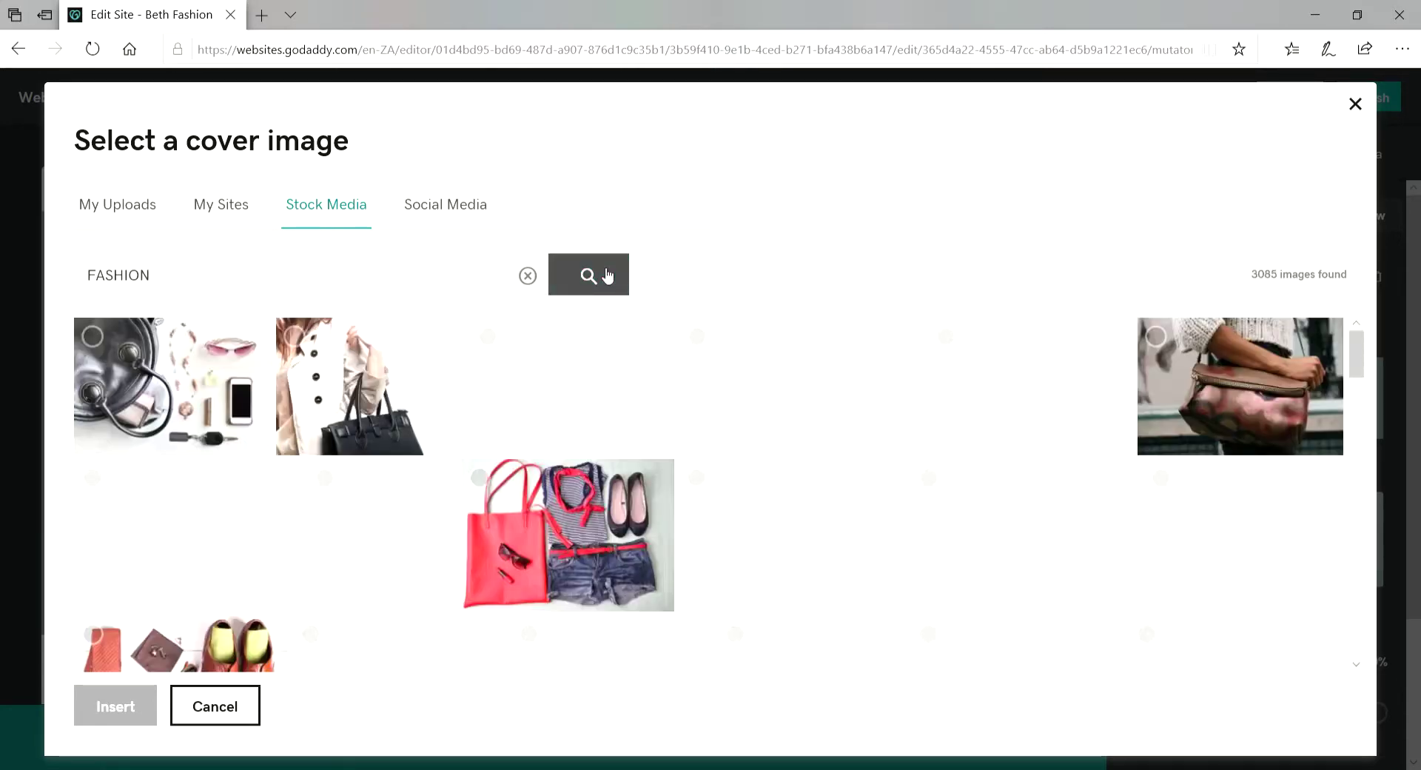
# Insert the stock photo of the woman holding a suitcase against a green wall as the cover image and set it to Fit
pyautogui.scroll(-1, 708, 494)
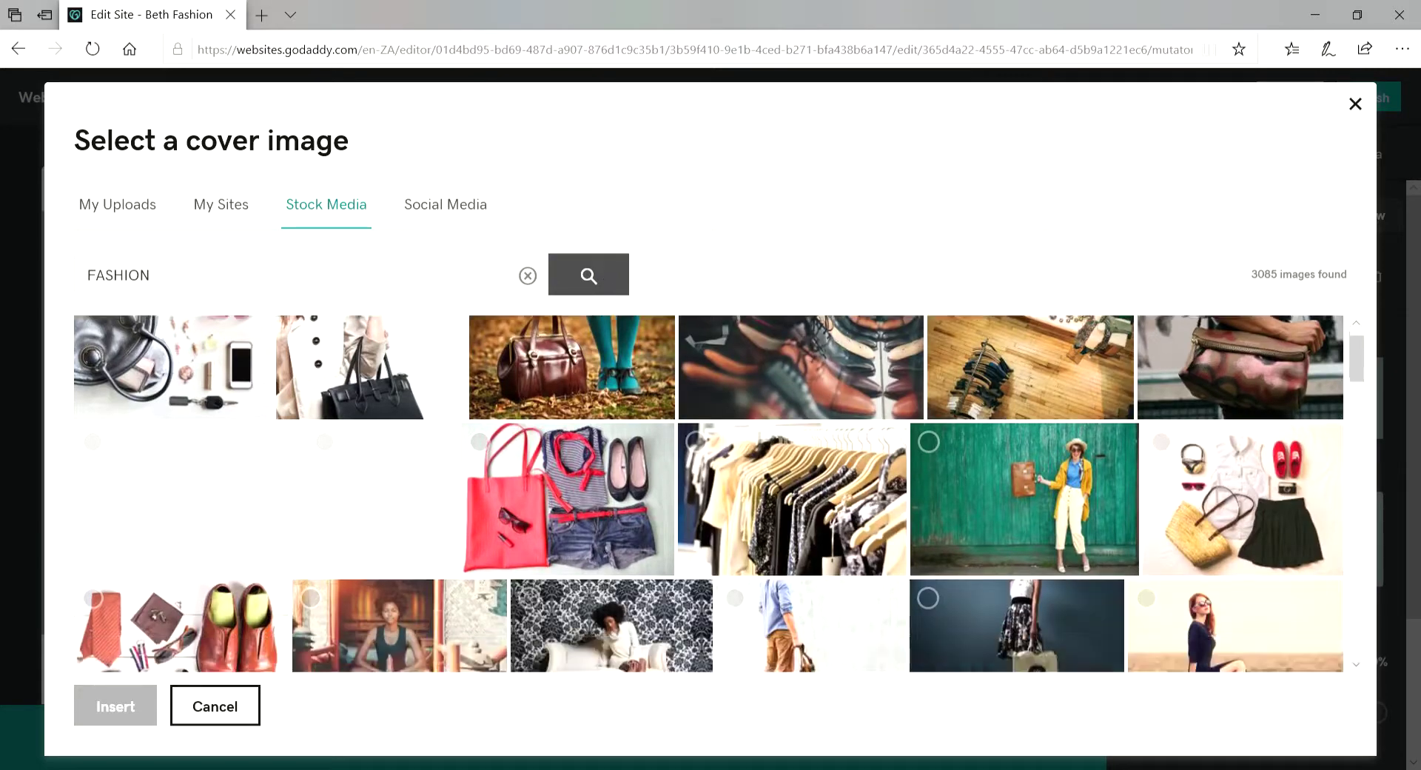
pyautogui.scroll(-2, 708, 494)
pyautogui.scroll(2, 708, 494)
pyautogui.scroll(-1, 708, 493)
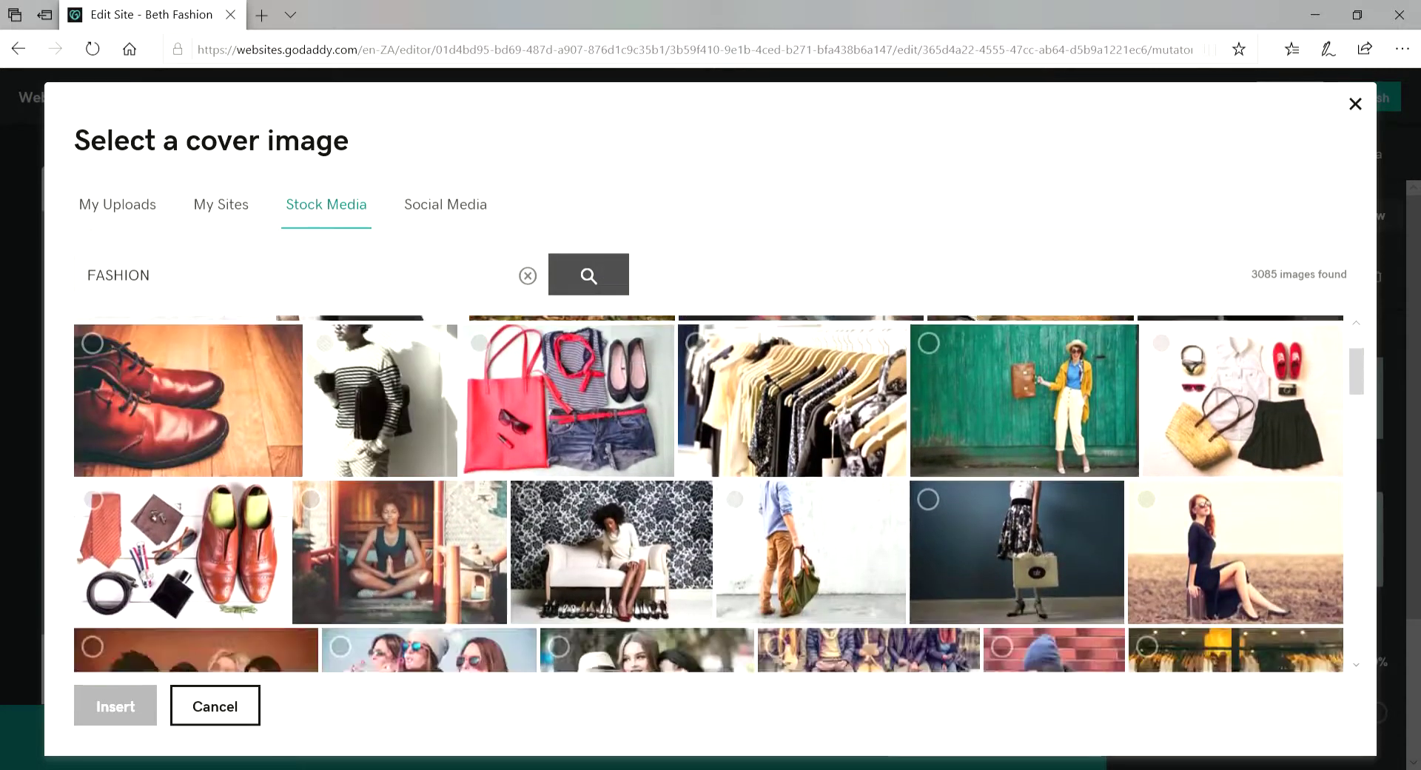
pyautogui.scroll(-3, 708, 494)
pyautogui.scroll(2, 709, 493)
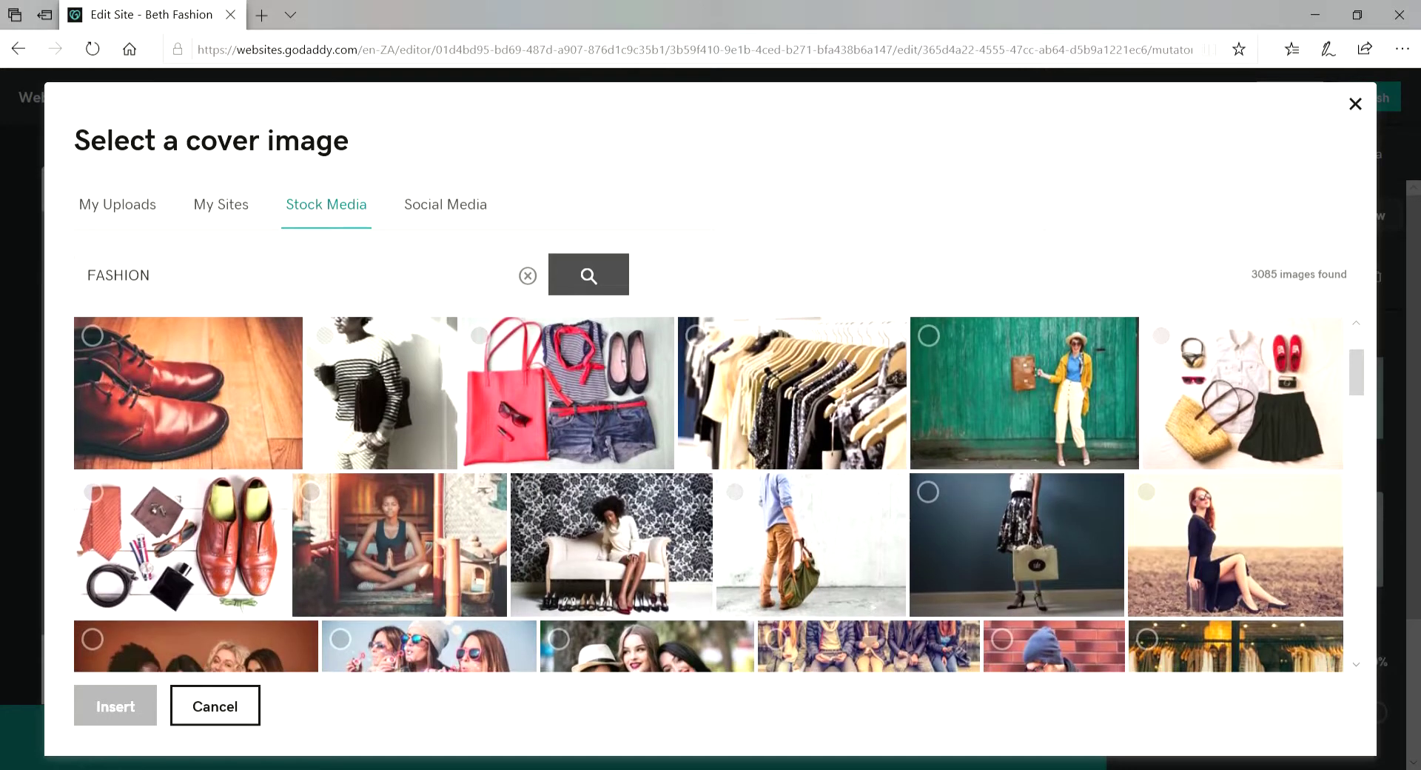
pyautogui.click(1024, 394)
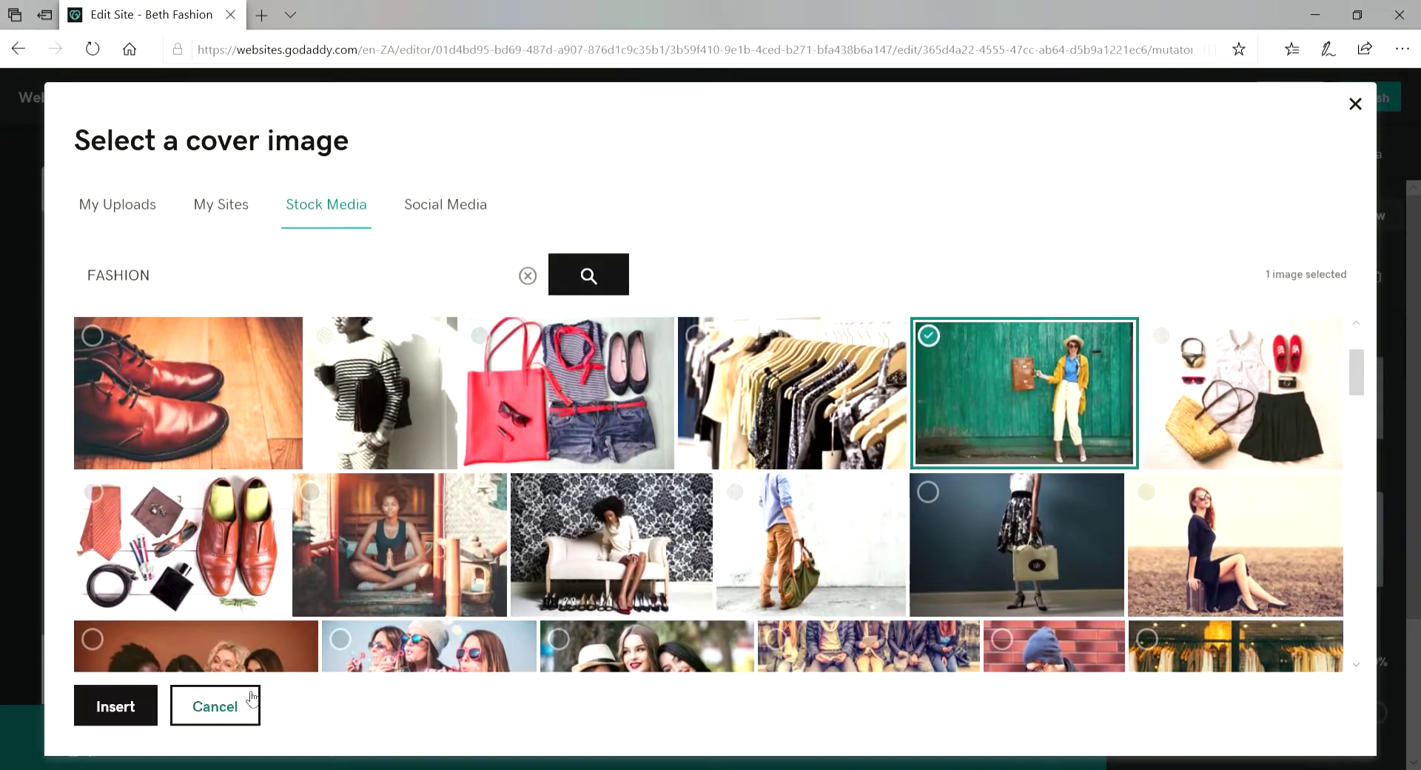
pyautogui.click(130, 704)
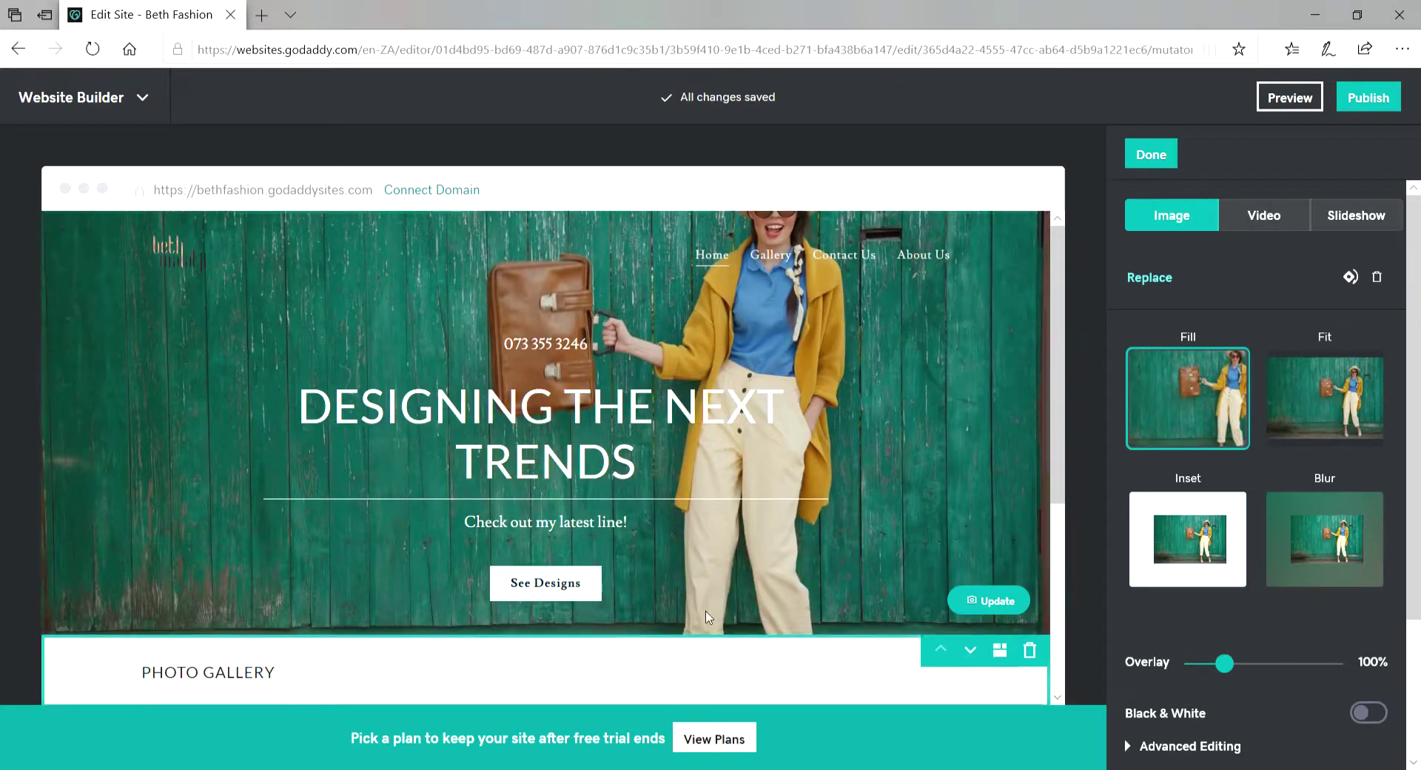
pyautogui.click(1369, 400)
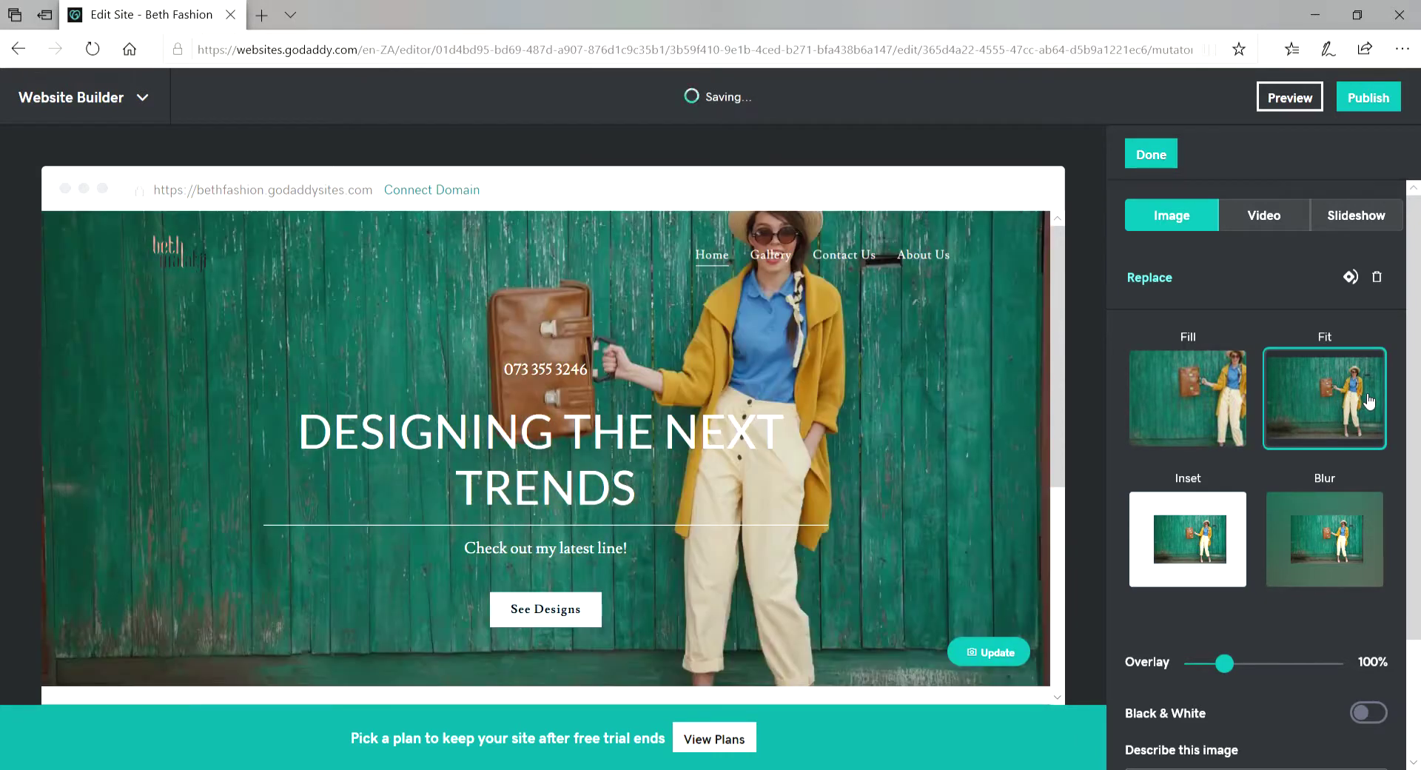
# Try a much stronger overlay and the black-and-white effect on the cover image
pyautogui.moveTo(1217, 669); pyautogui.dragTo(1314, 668)
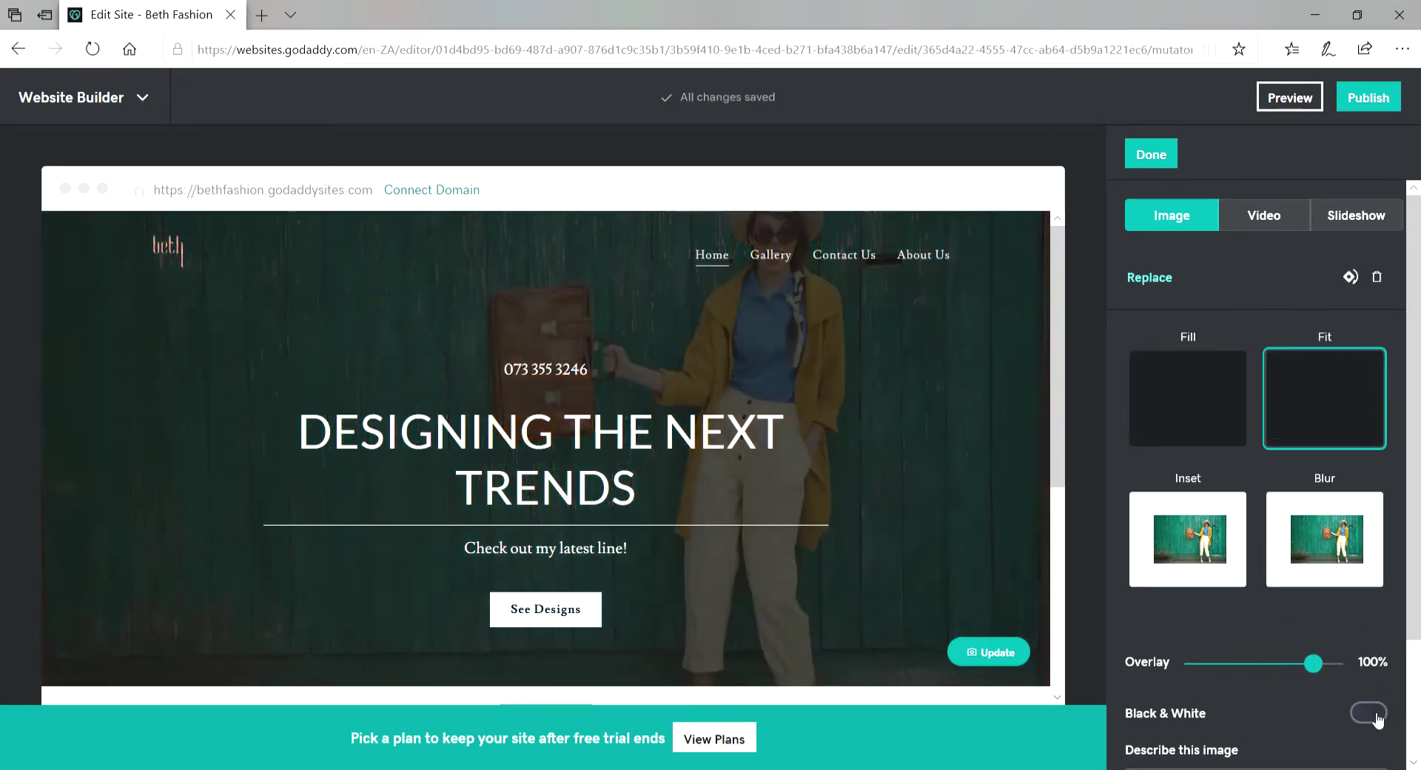
pyautogui.click(1375, 713)
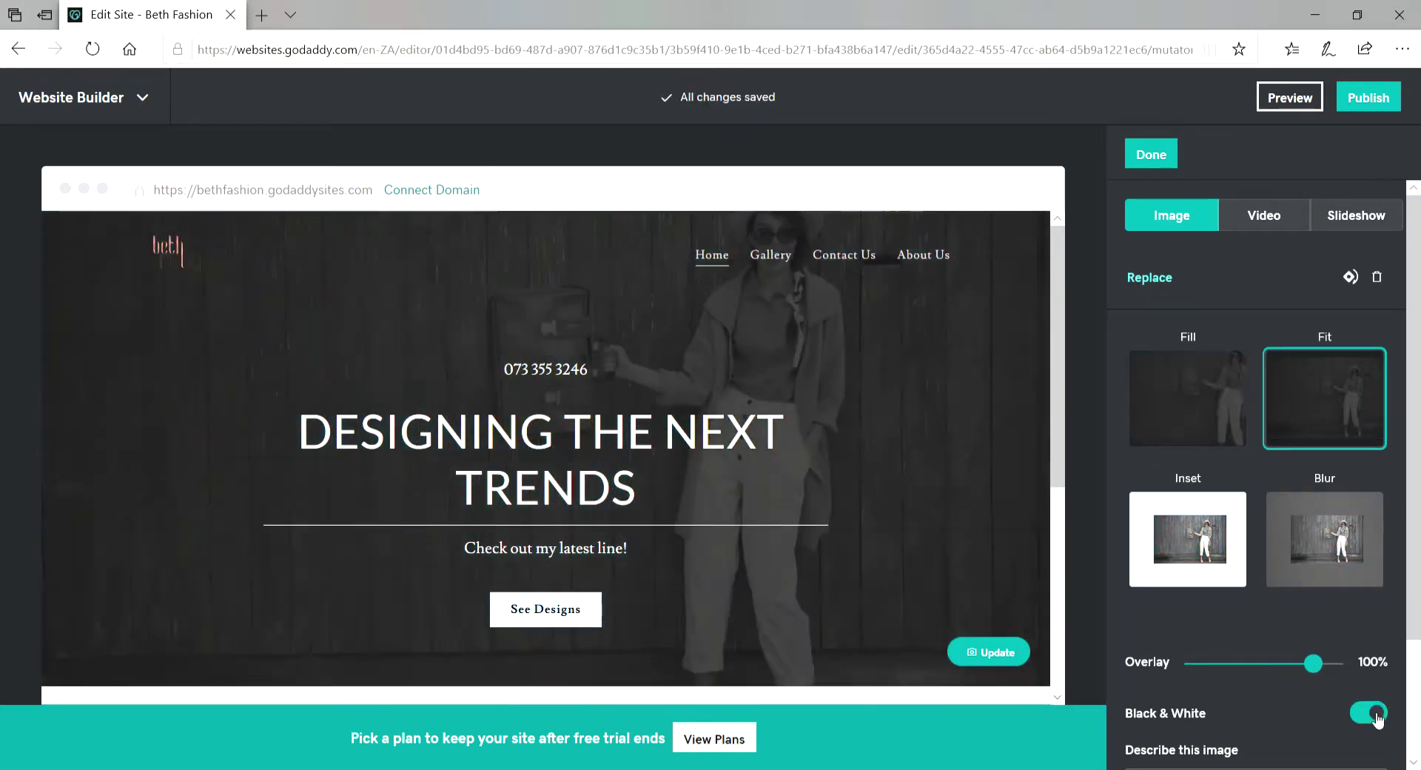
pyautogui.click(1375, 714)
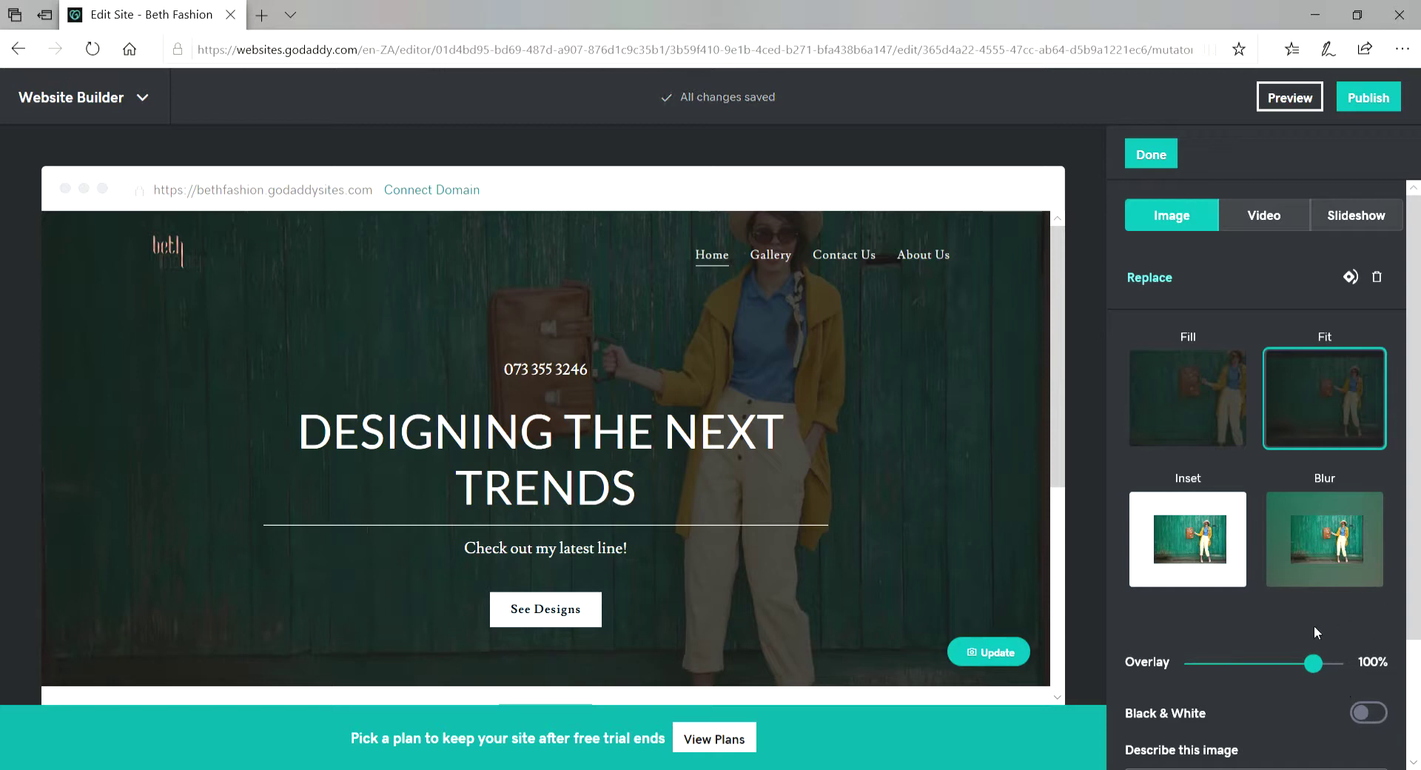
# Set the cover image's overlay to 35 and finish editing the cover media
pyautogui.moveTo(1311, 669)
pyautogui.moveTo(1281, 672); pyautogui.dragTo(1243, 670)
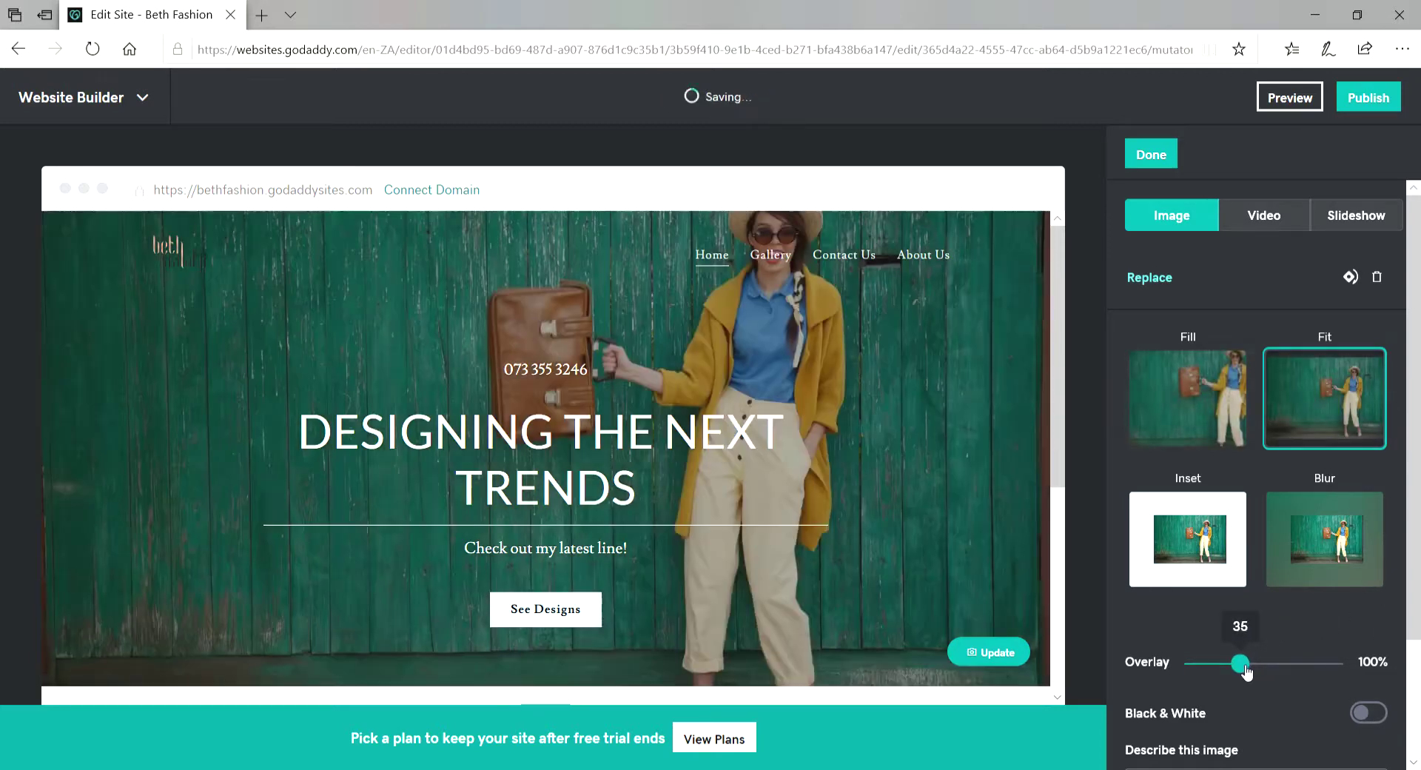
pyautogui.scroll(-2, 1247, 670)
pyautogui.scroll(-1, 1247, 670)
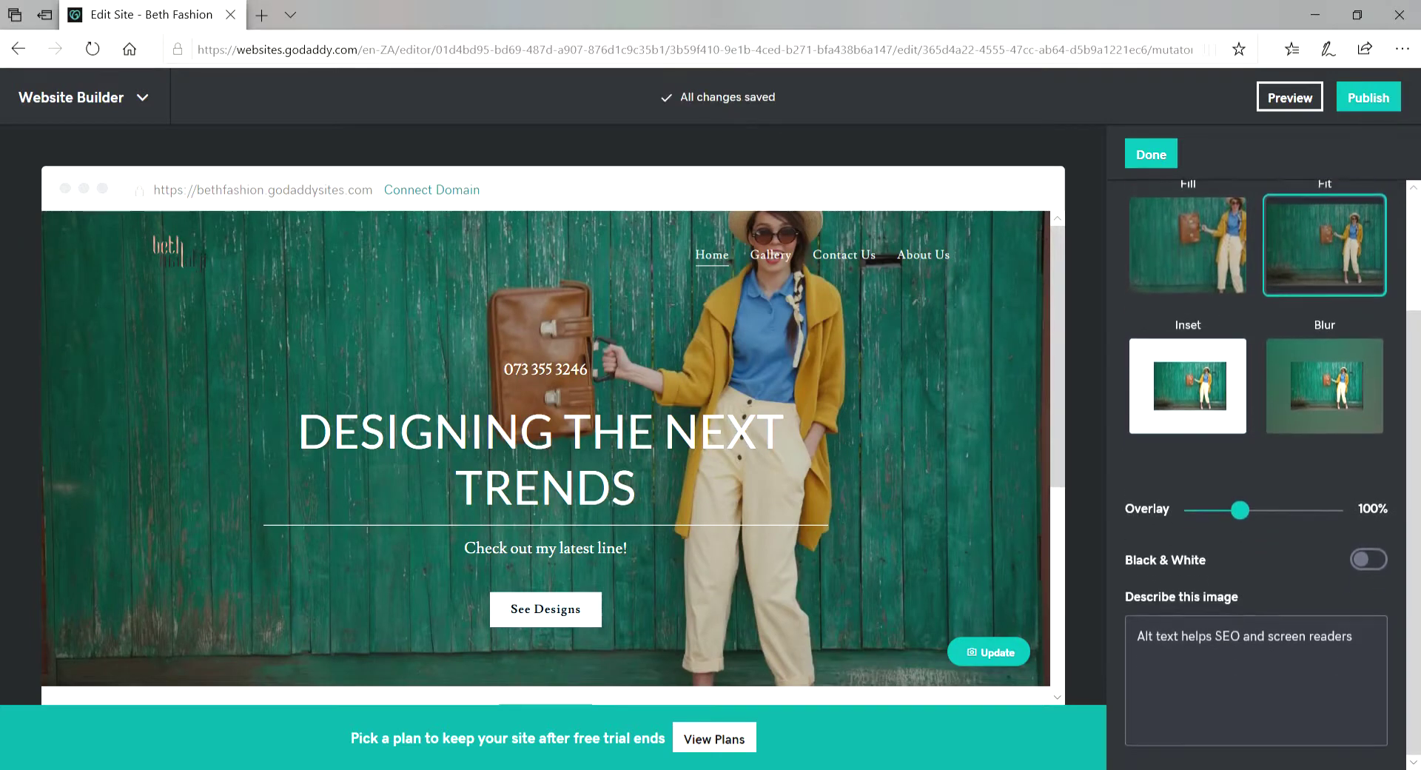
pyautogui.click(1248, 669)
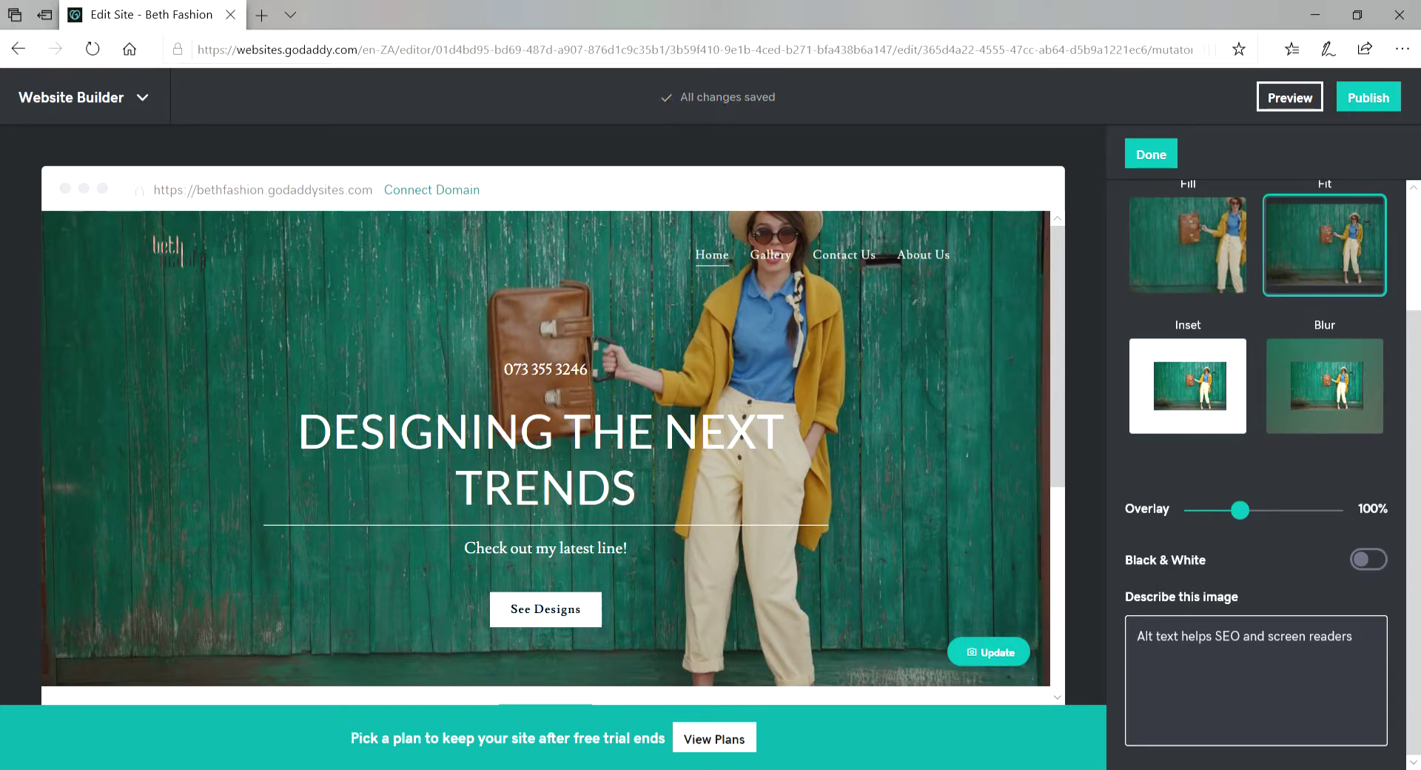
pyautogui.click(1151, 153)
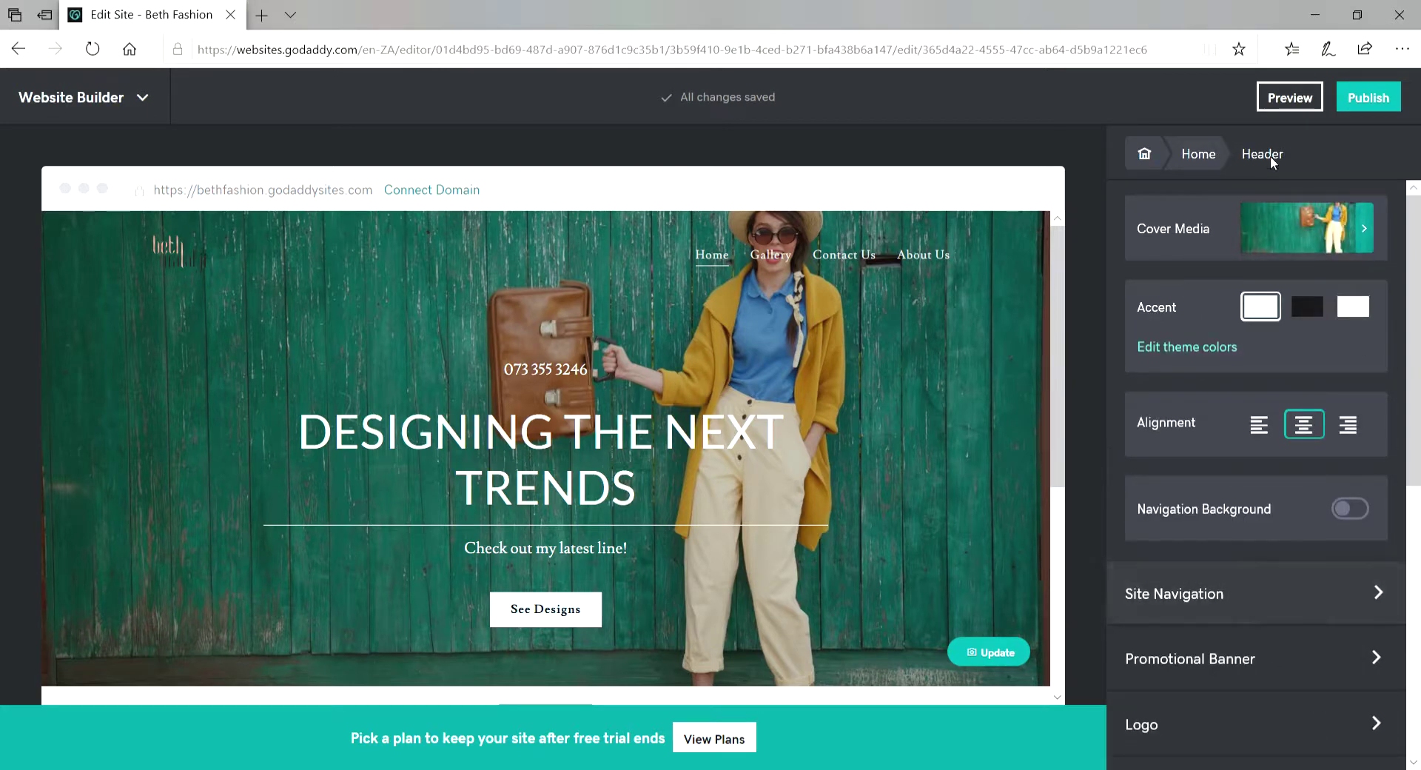
# Preview the website with its new cover image
pyautogui.click(1290, 99)
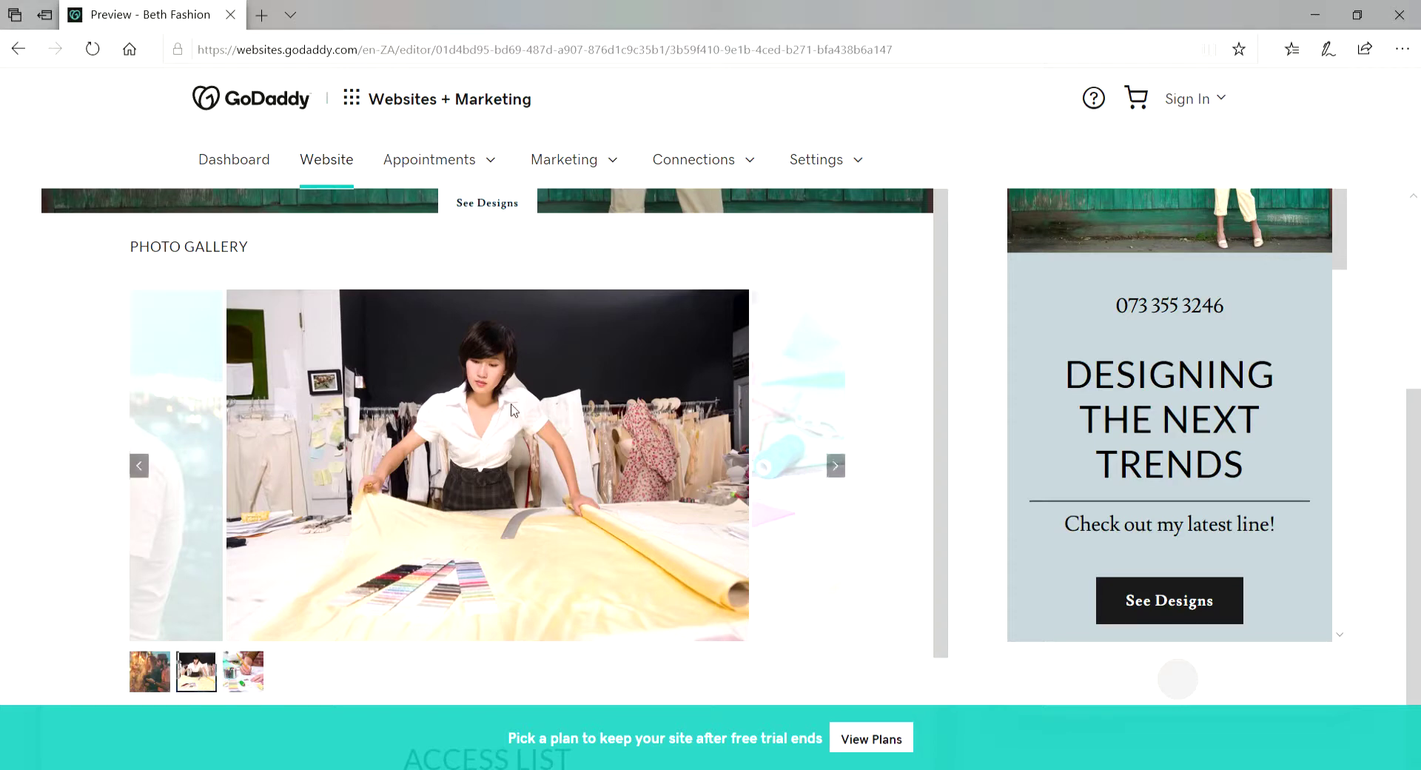
pyautogui.scroll(5, 1043, 329)
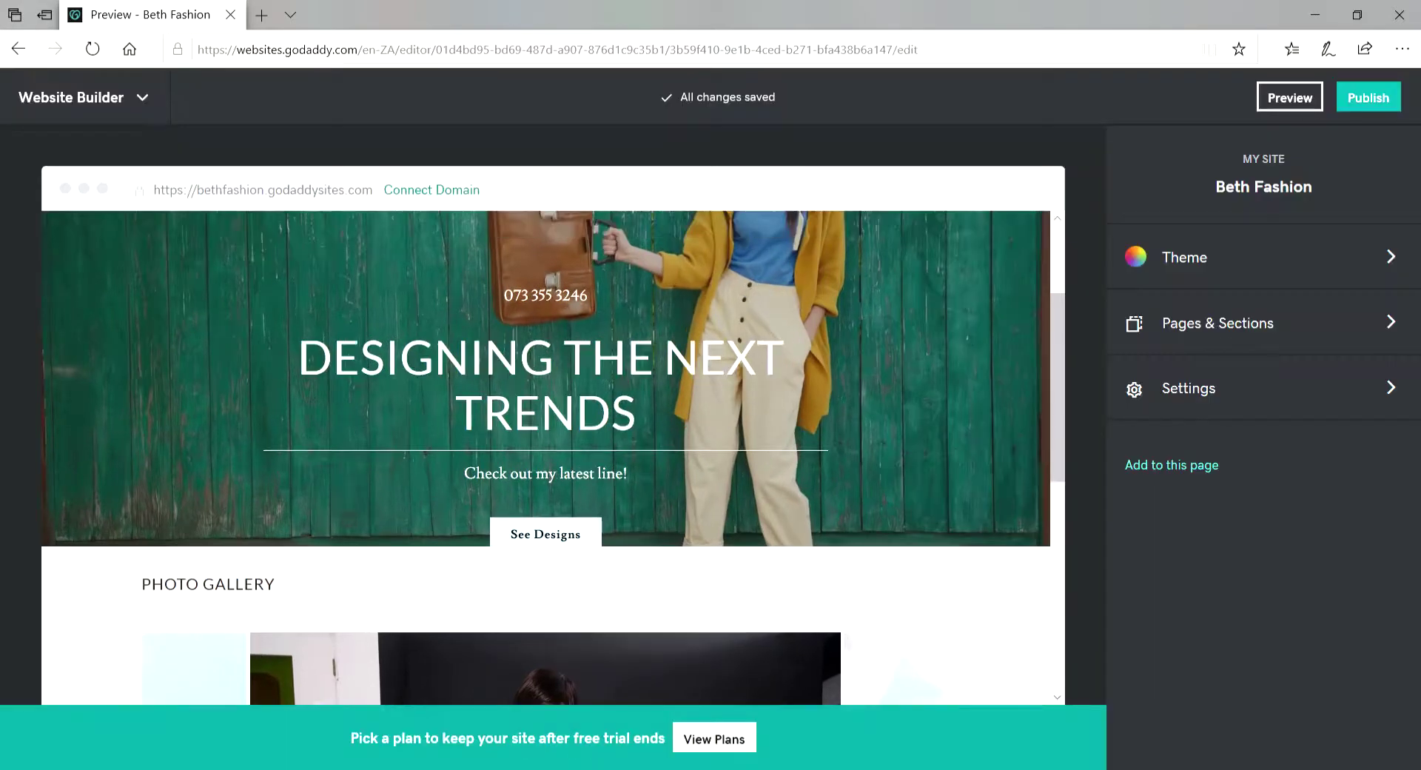
# Remove the photo of the couple standing by the water from the home page's Photo Gallery section
pyautogui.scroll(-4, 551, 459)
pyautogui.scroll(2, 552, 458)
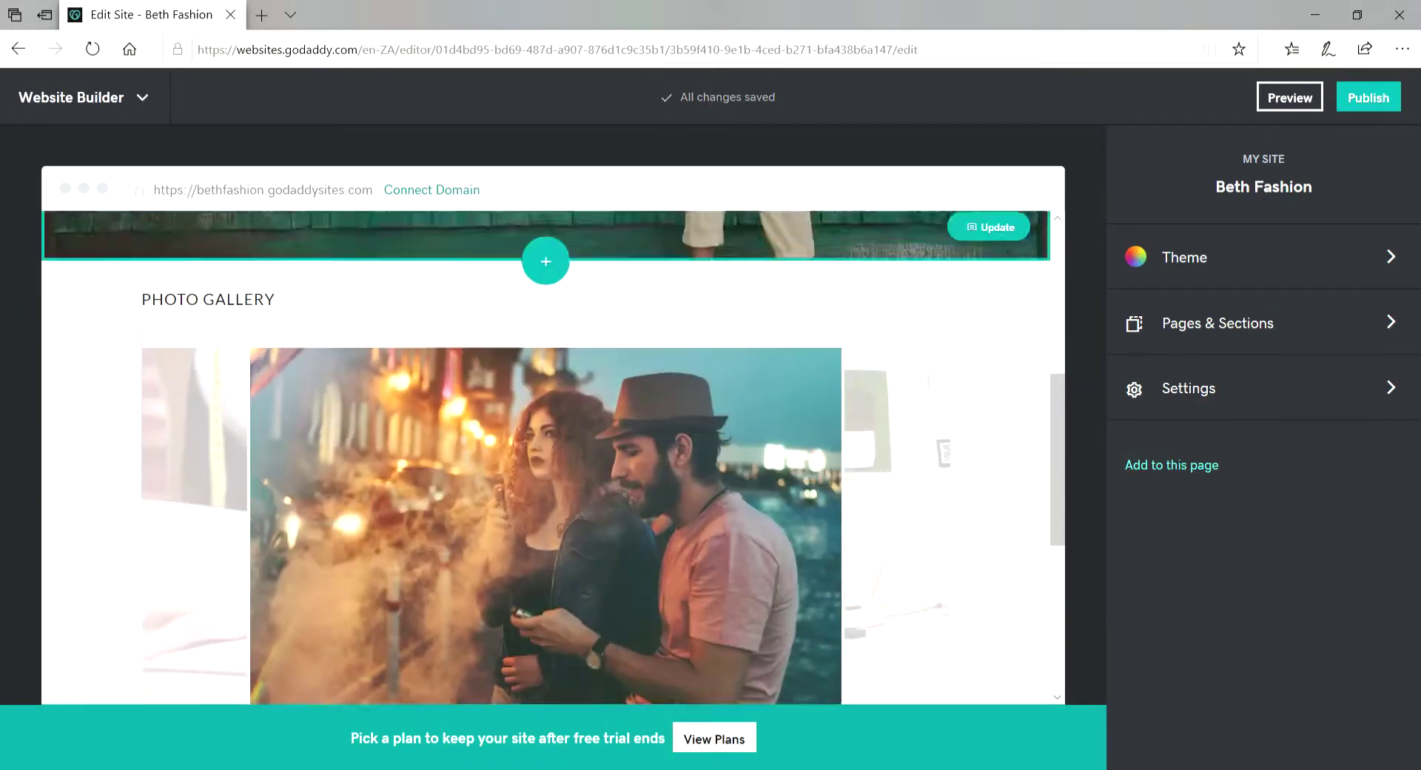
pyautogui.scroll(-2, 551, 458)
pyautogui.click(551, 458)
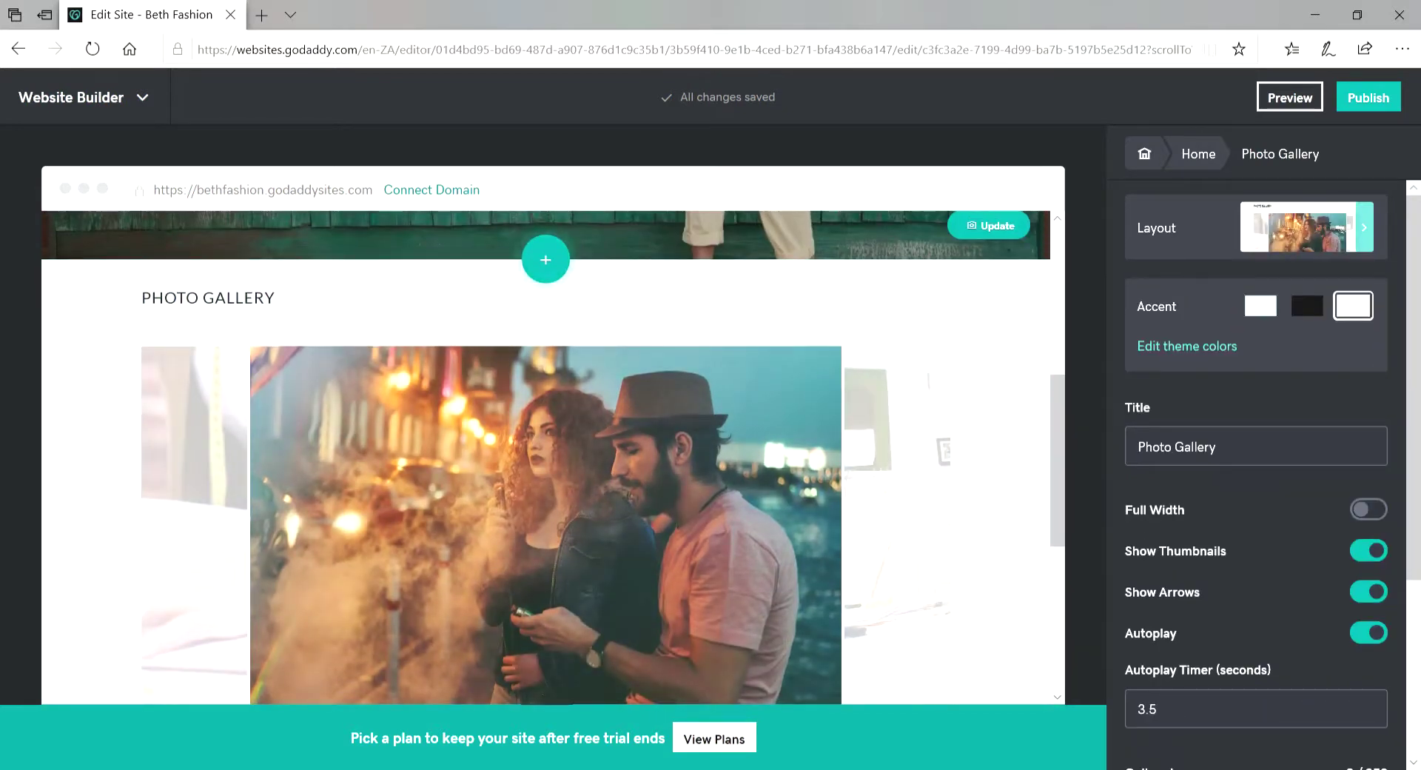
pyautogui.scroll(-1, 1256, 474)
pyautogui.scroll(-3, 1256, 474)
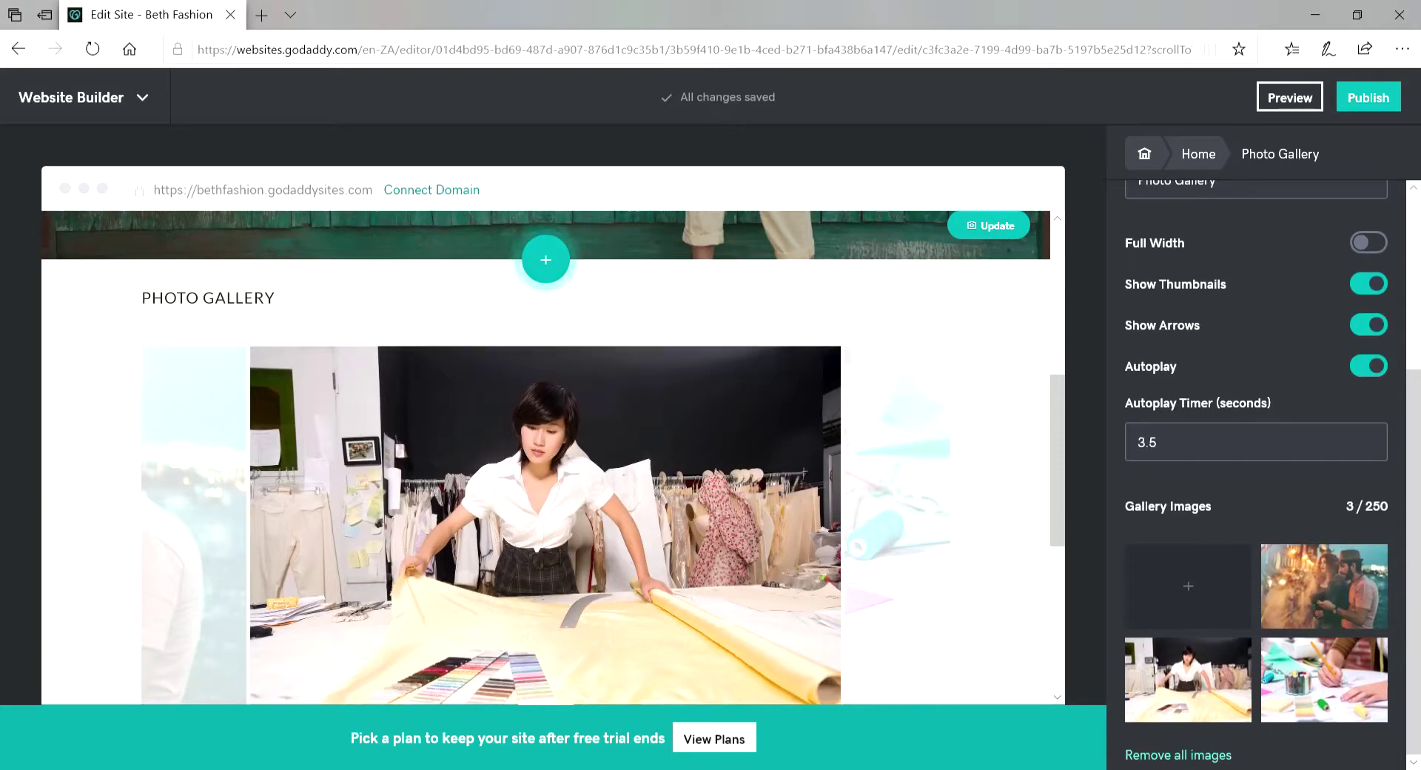
pyautogui.click(1324, 586)
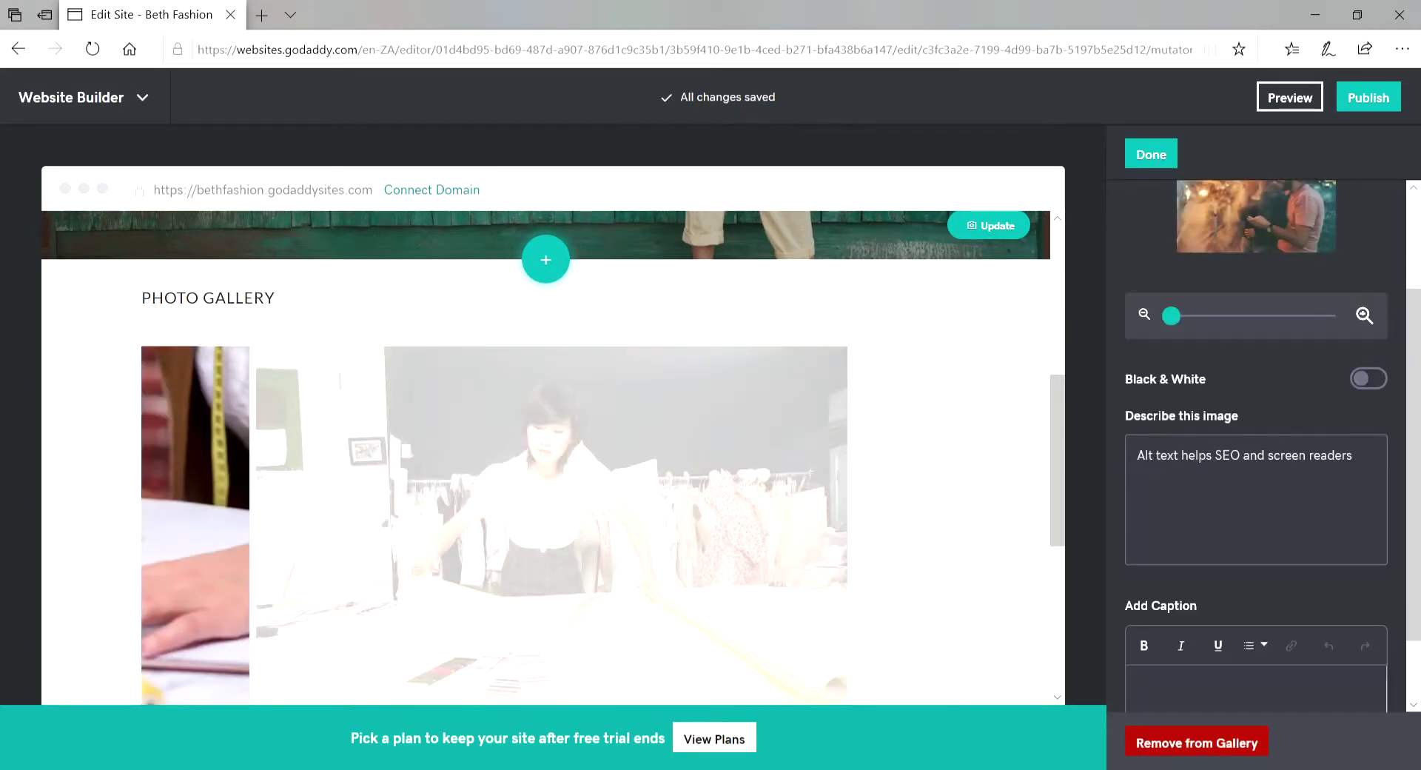
pyautogui.click(1197, 743)
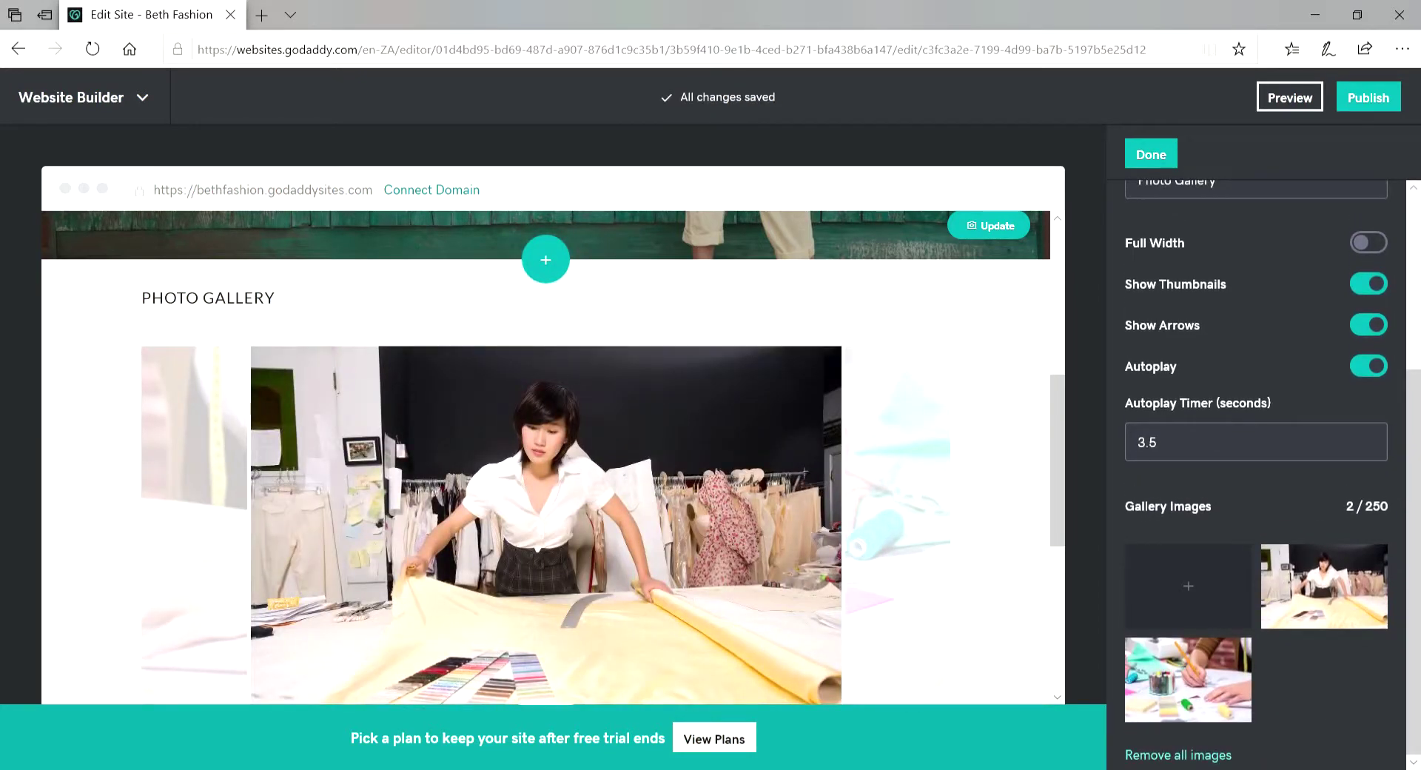
# Add the stock photo of two women against a brown backdrop to the photo gallery
pyautogui.click(1188, 586)
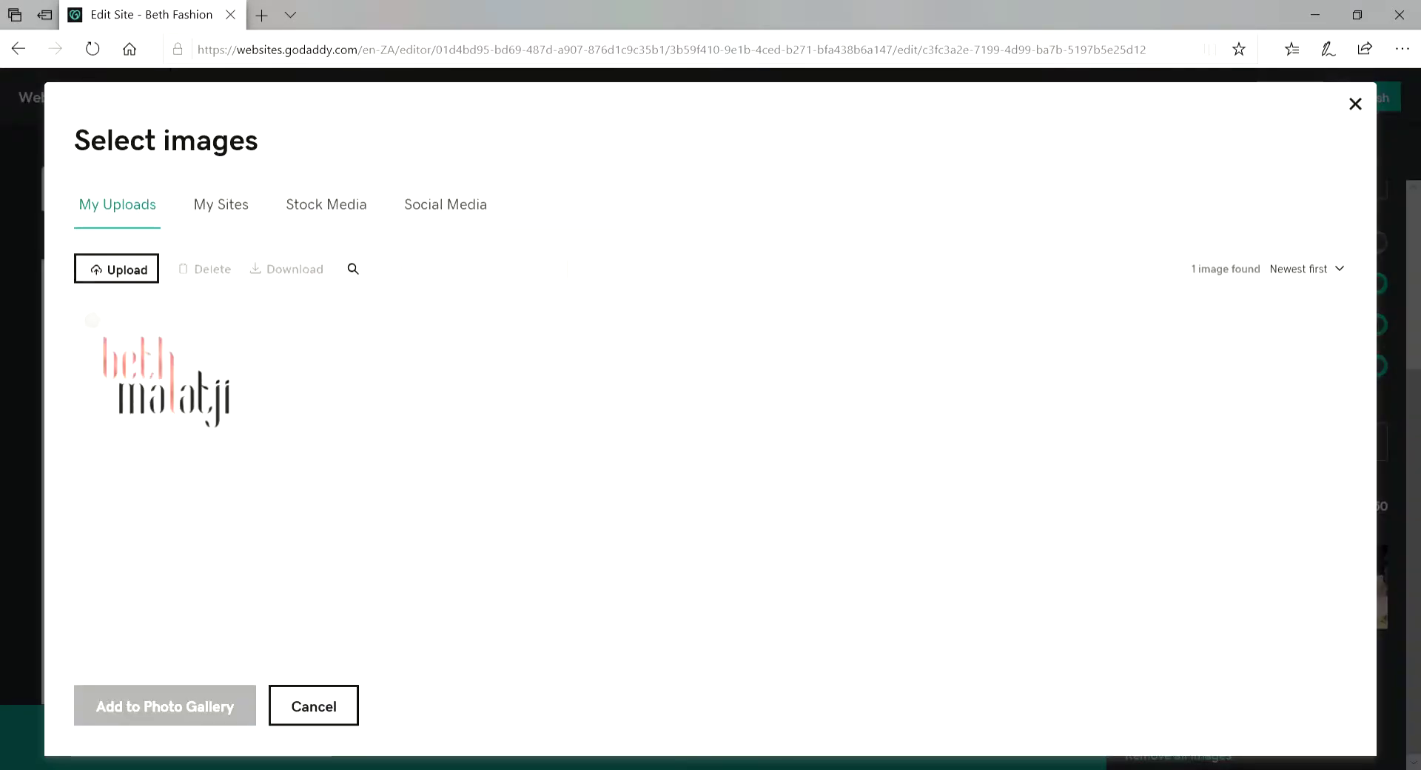
pyautogui.click(326, 205)
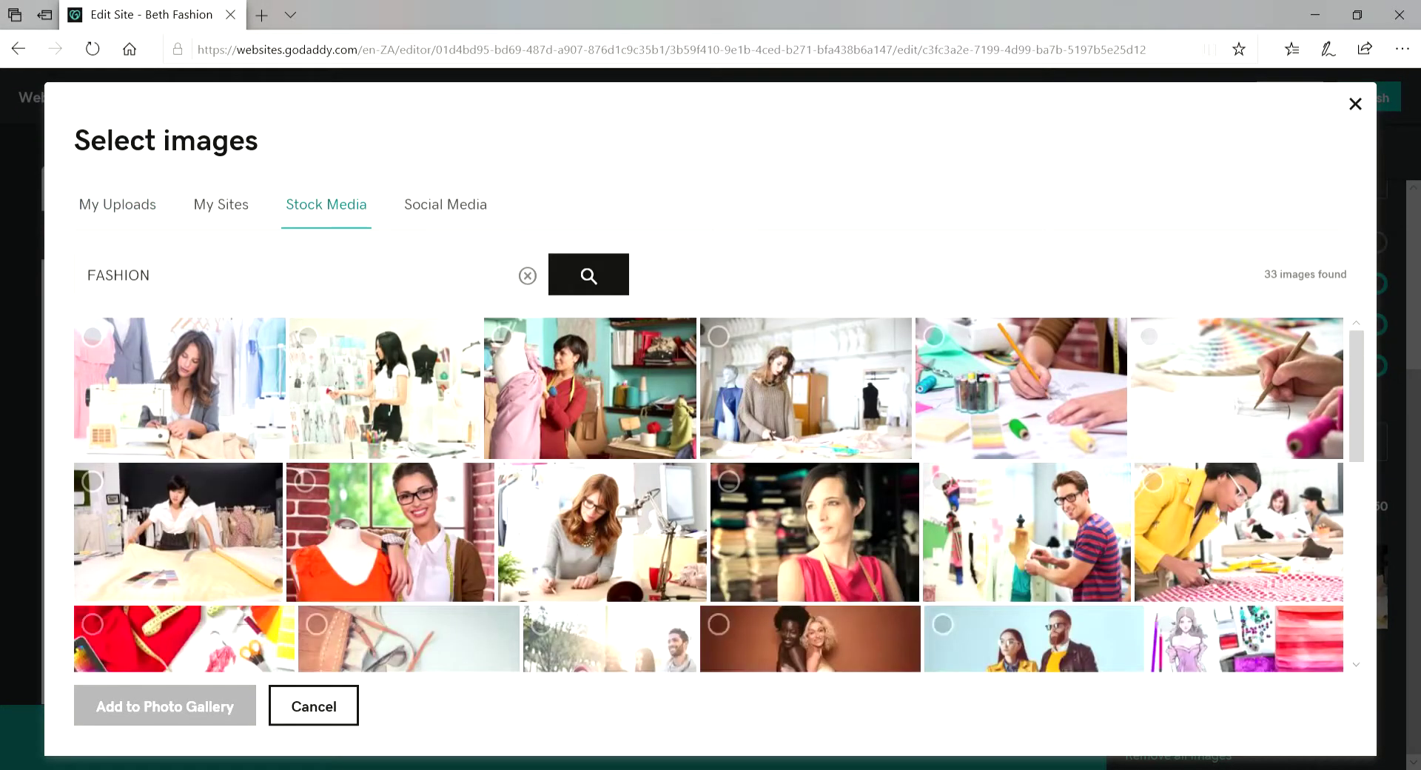
pyautogui.scroll(-3, 708, 493)
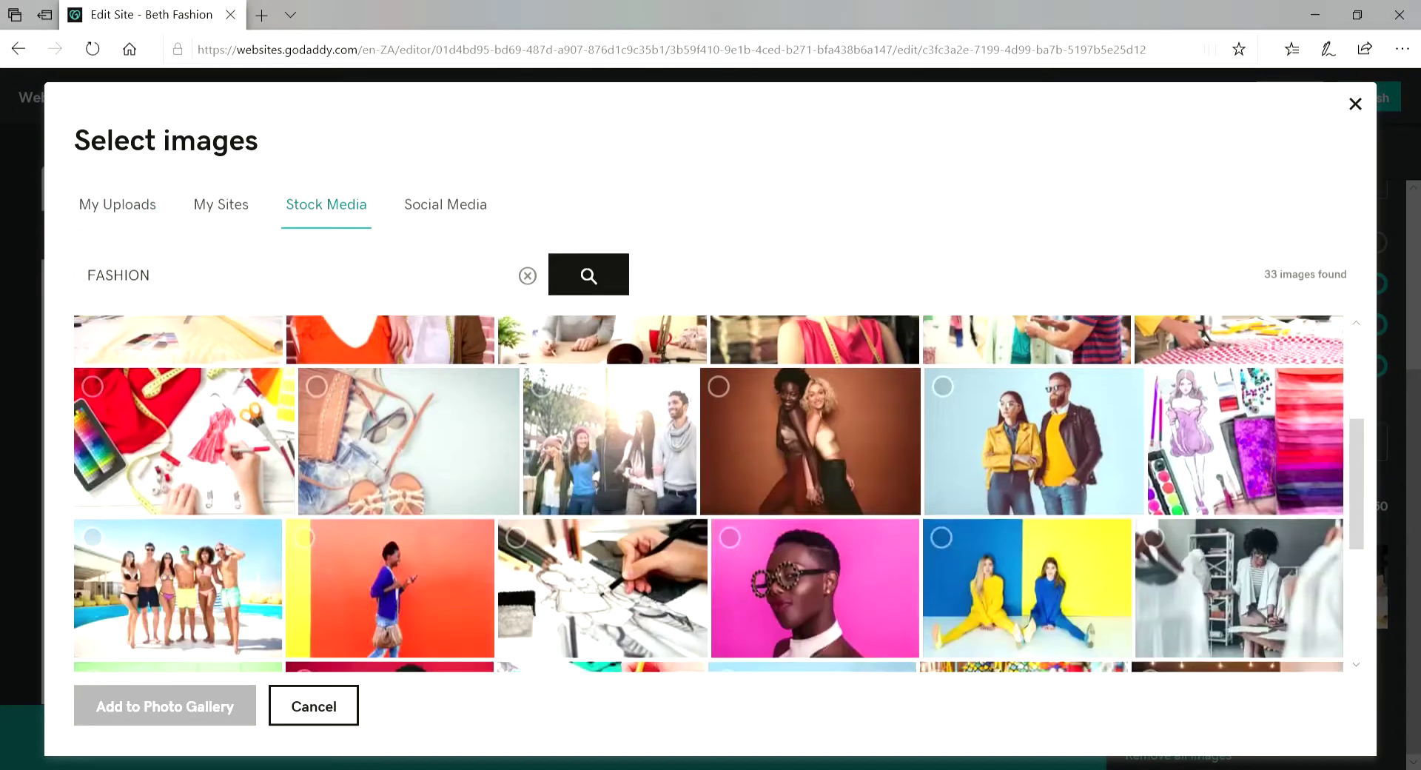
pyautogui.click(810, 441)
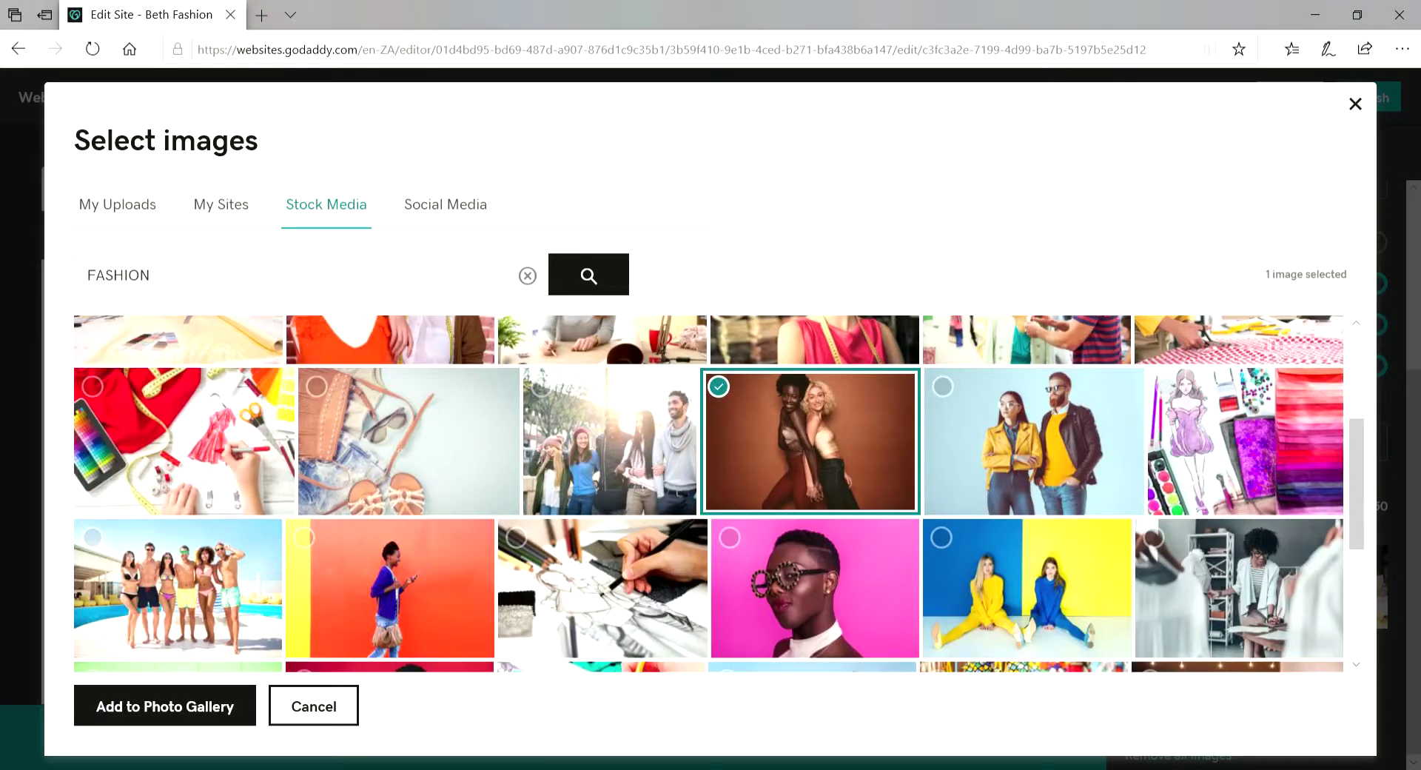
pyautogui.click(165, 706)
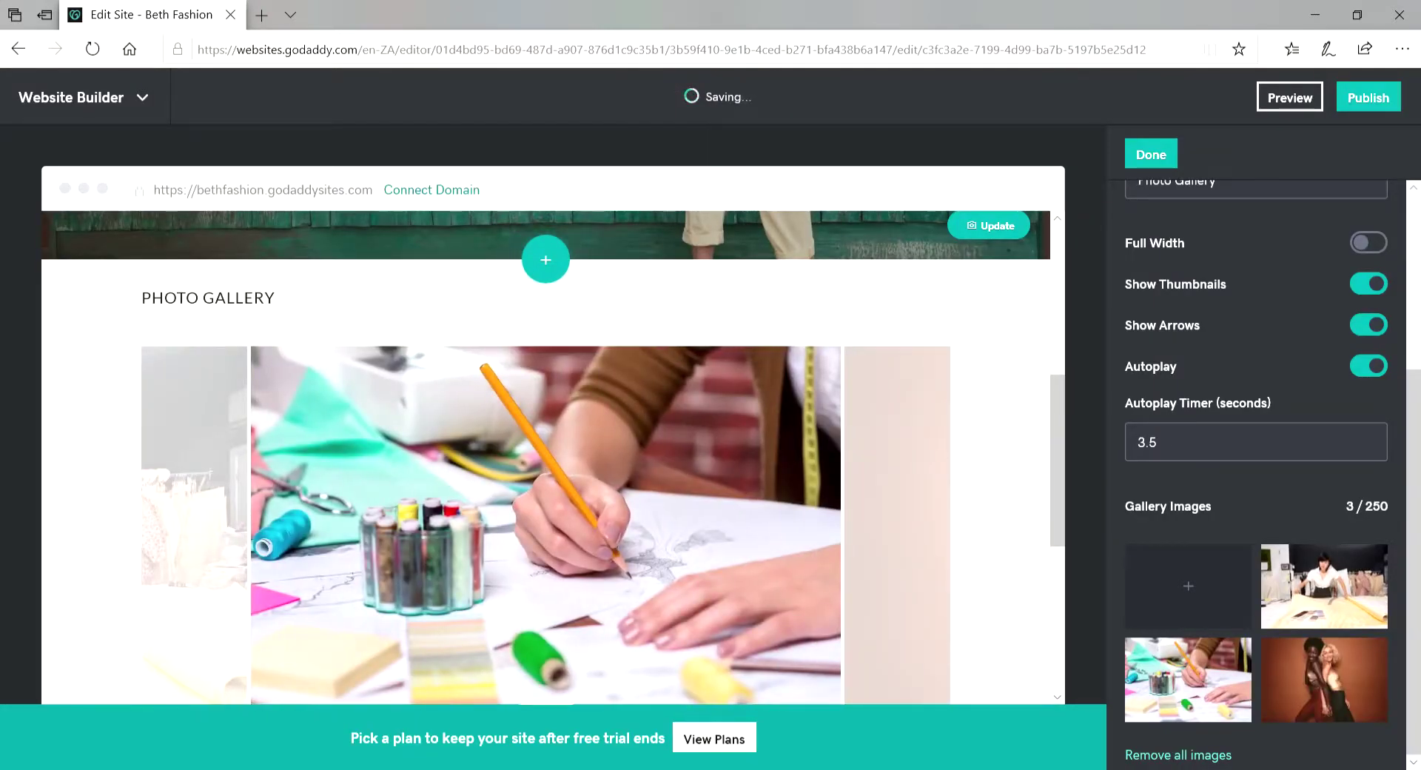
# Remove the photo of a hand sketching beside thread spools from the photo gallery
pyautogui.scroll(-1, 1256, 518)
pyautogui.click(1324, 586)
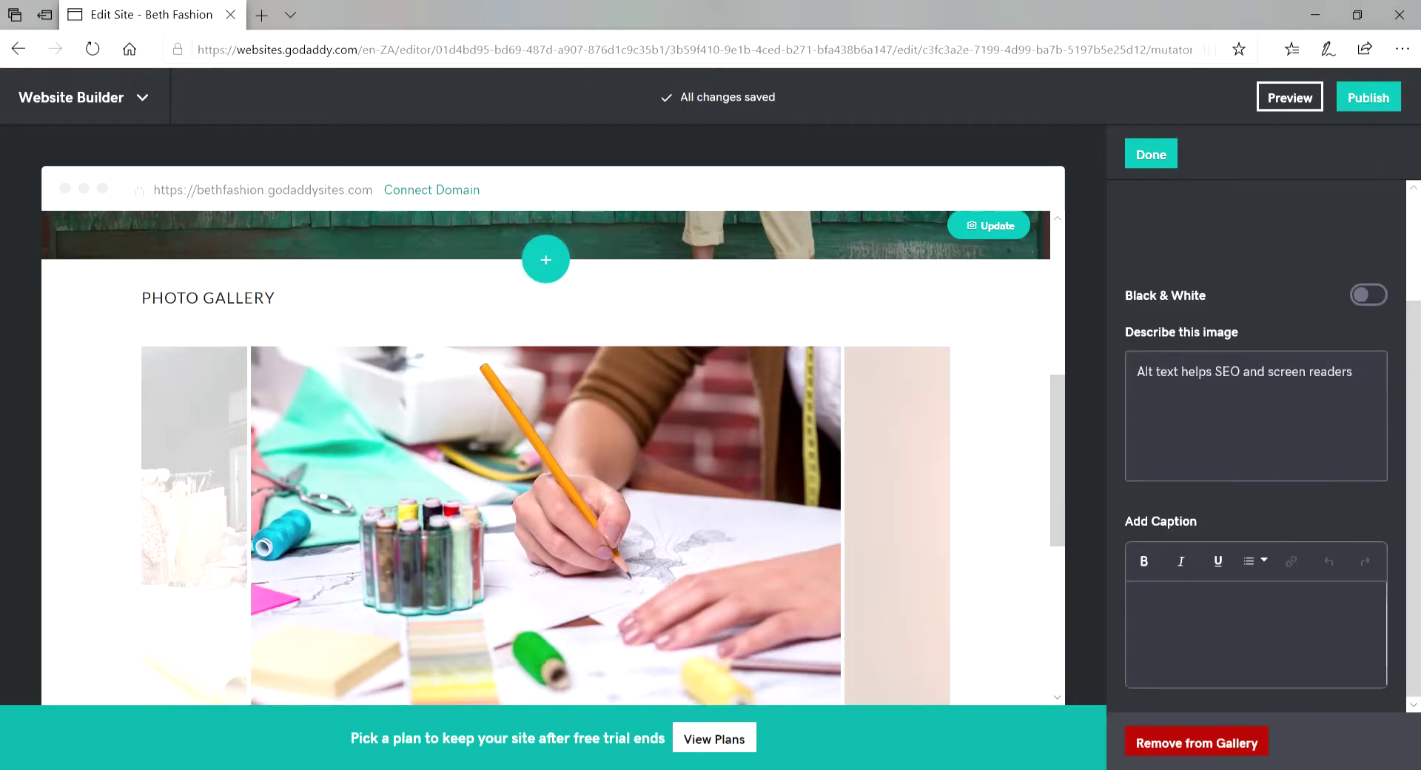
pyautogui.click(1196, 742)
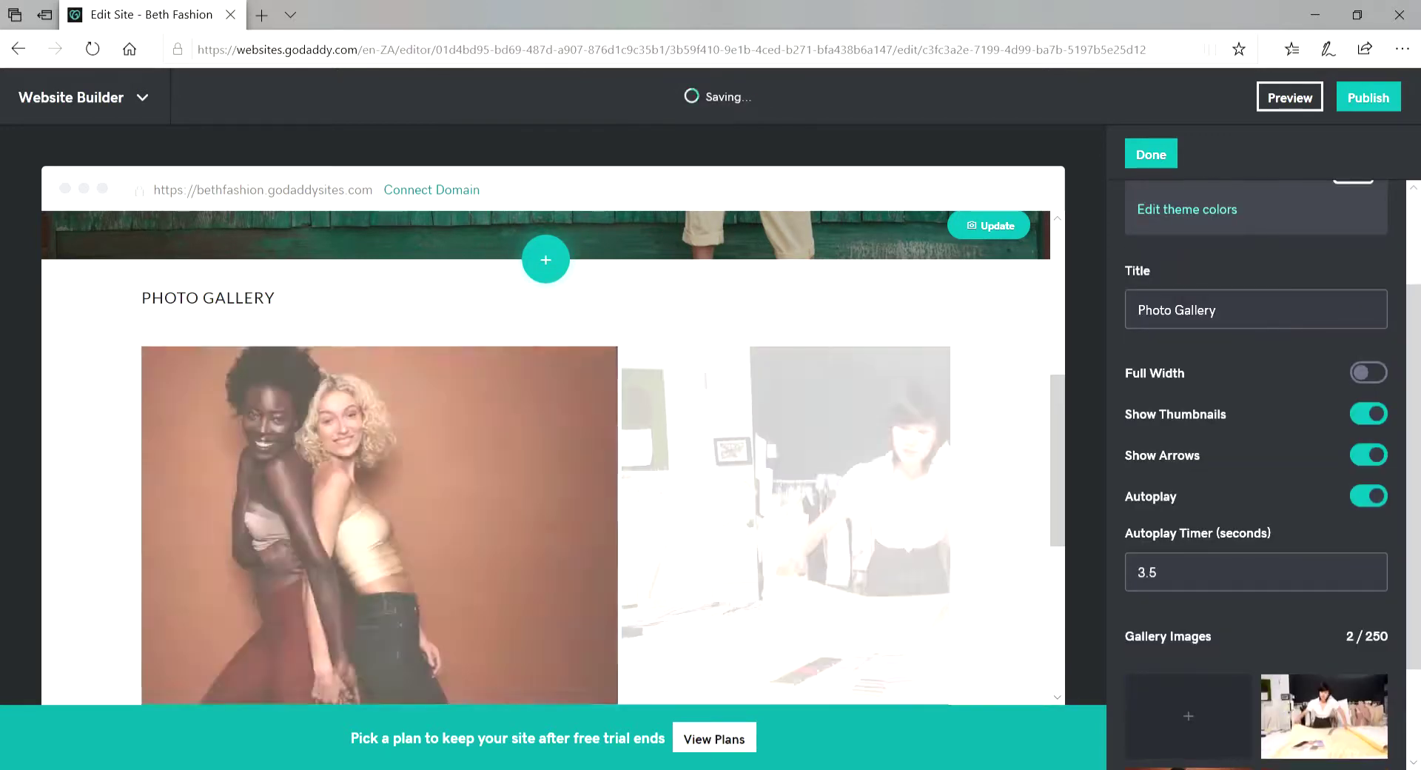
# Remove the photo of the woman at the cutting table from the photo gallery and open the image selection for adding new ones
pyautogui.scroll(-2, 1256, 518)
pyautogui.click(1324, 586)
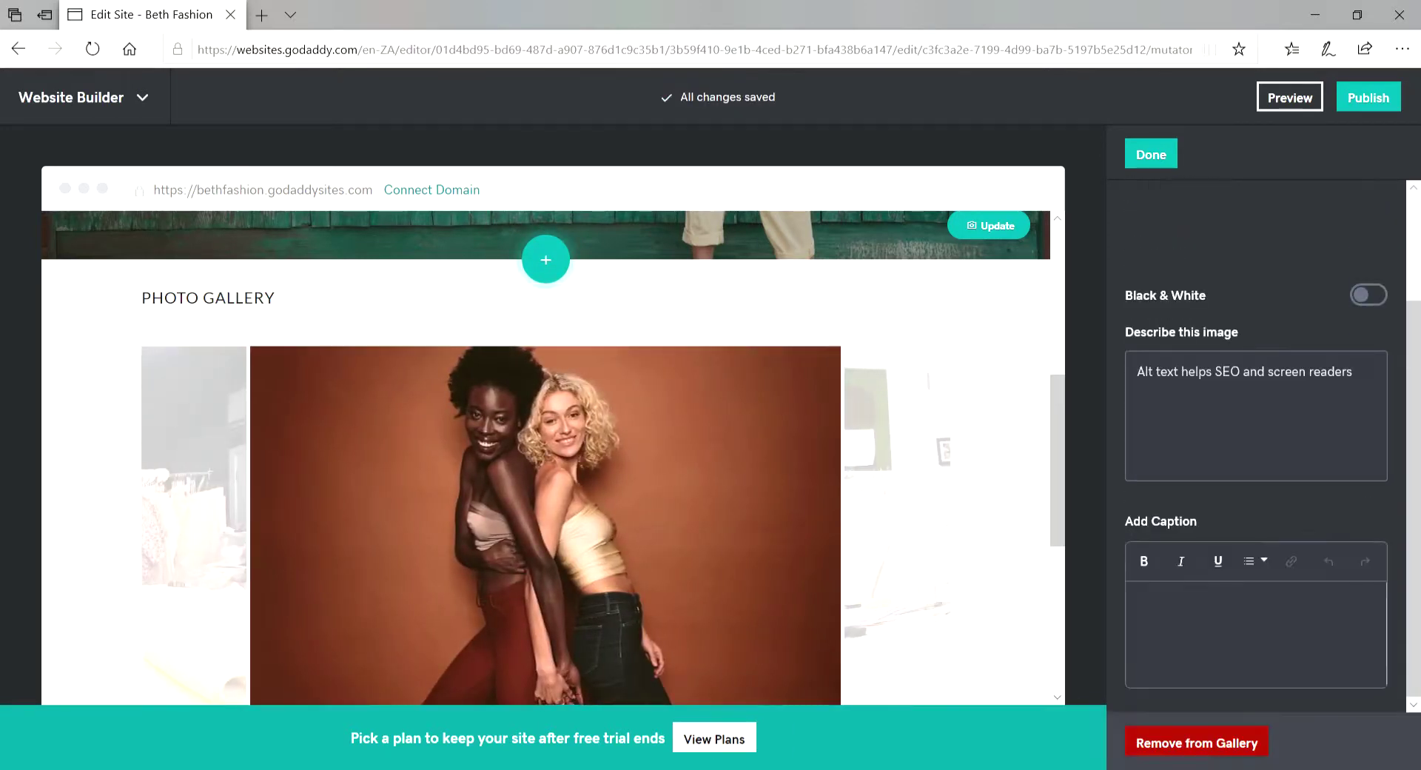
pyautogui.click(1196, 742)
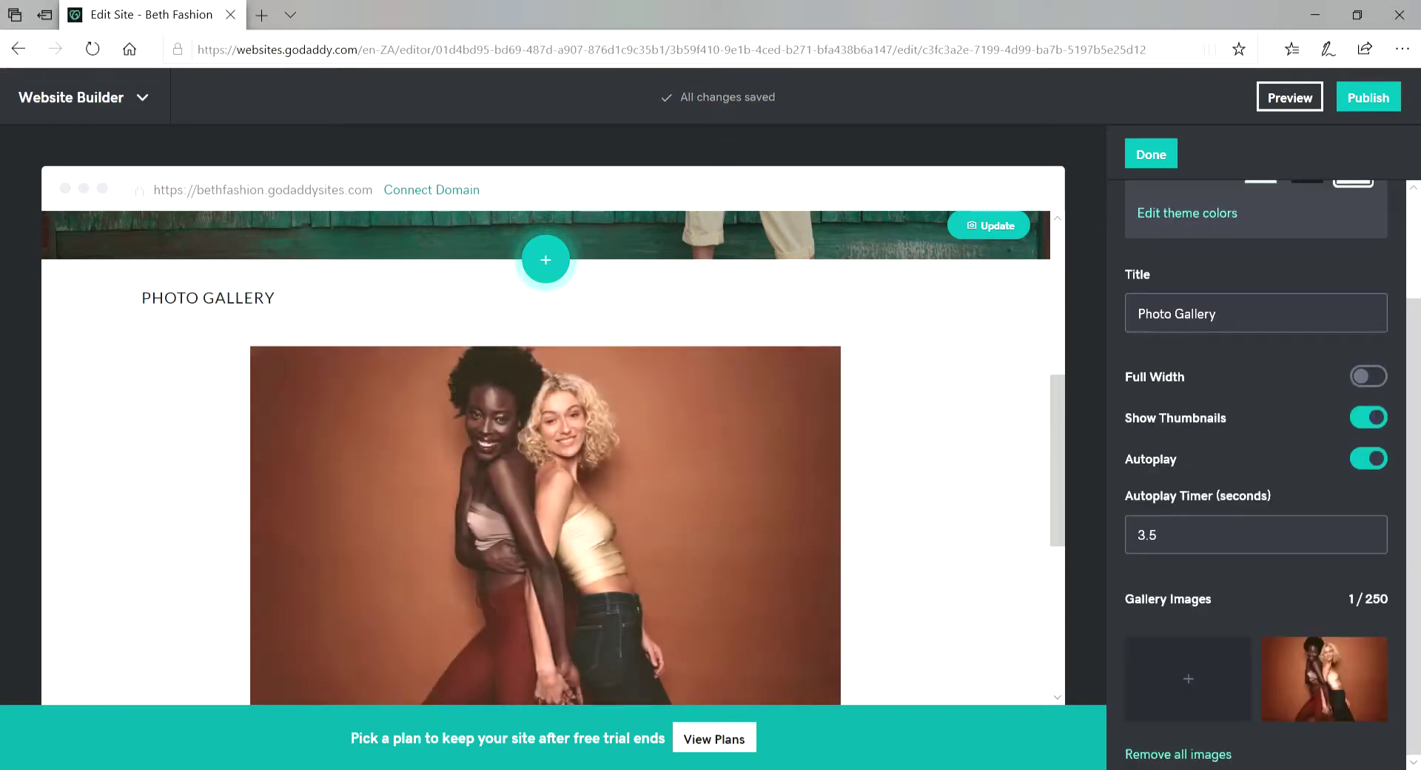
pyautogui.click(1188, 679)
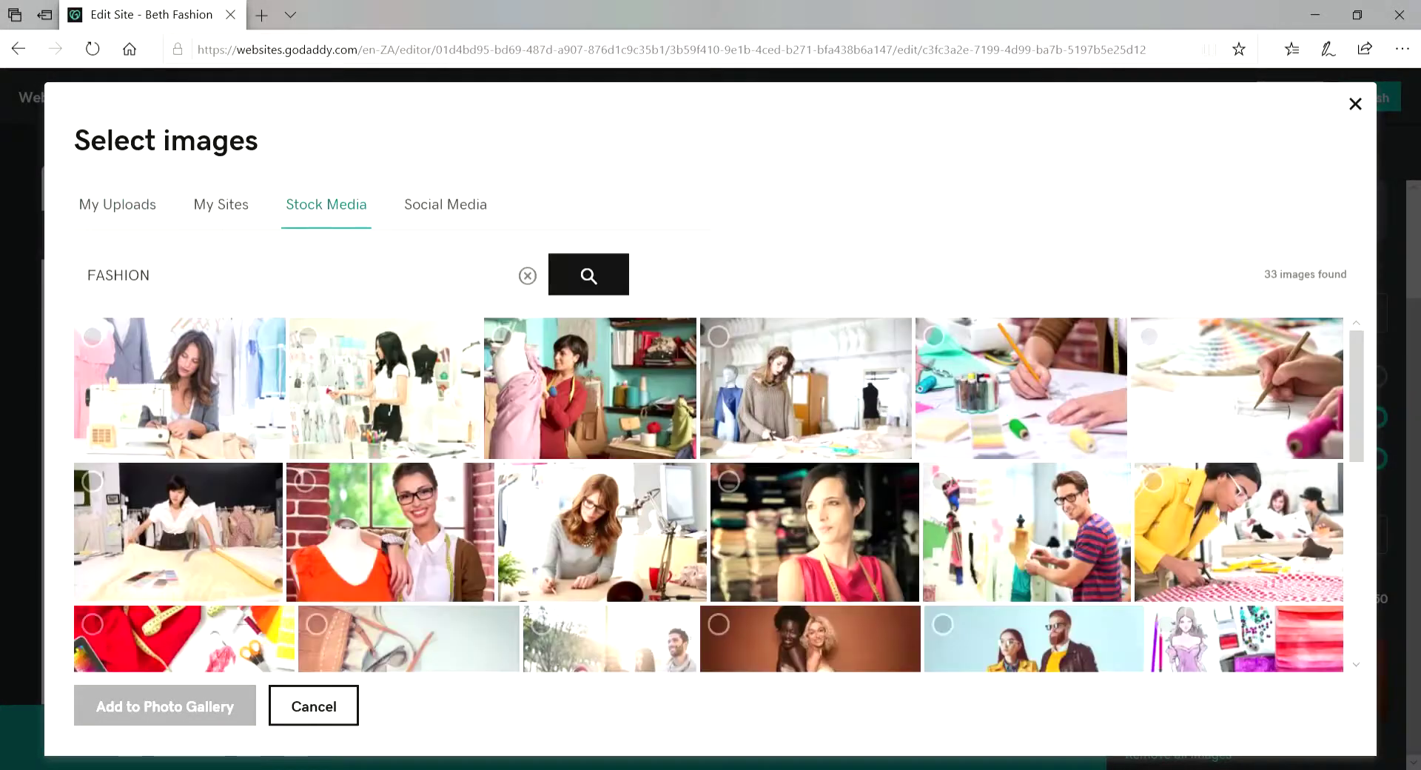
pyautogui.click(805, 388)
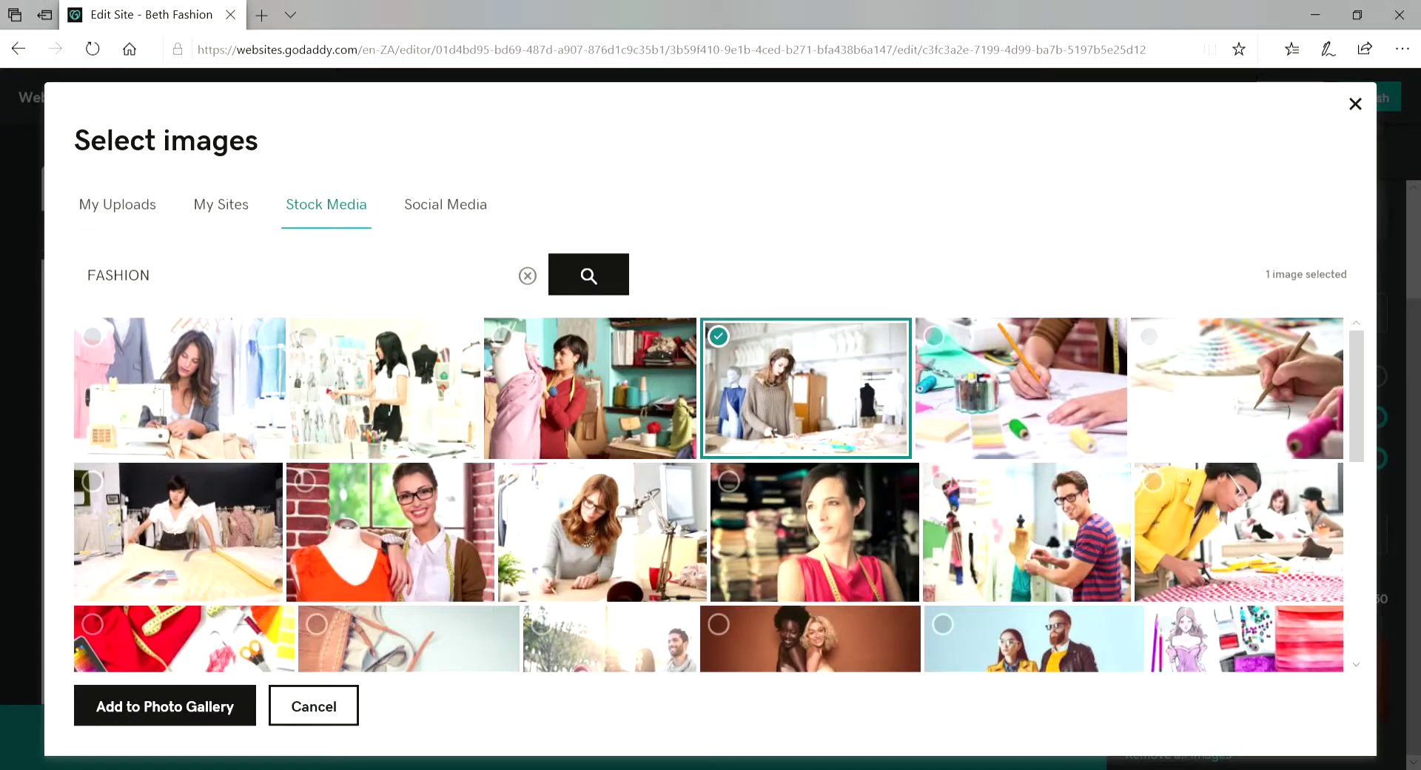
pyautogui.click(1022, 400)
pyautogui.click(810, 394)
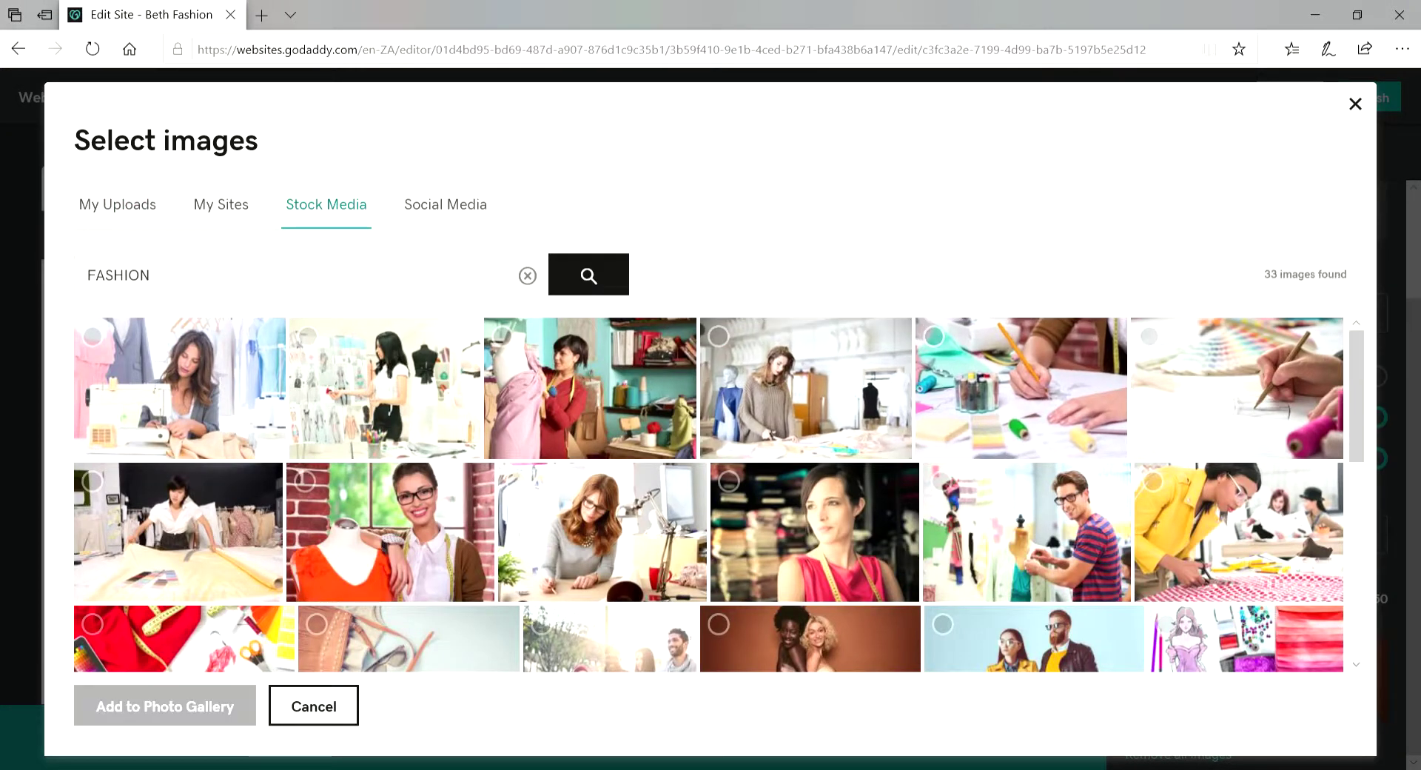
# Select the stock photos of the ornate glasses on pink, the bangles on red, the dressmaker's dark studio and the woman against grey
pyautogui.scroll(-2, 814, 444)
pyautogui.scroll(-1, 814, 444)
pyautogui.click(814, 404)
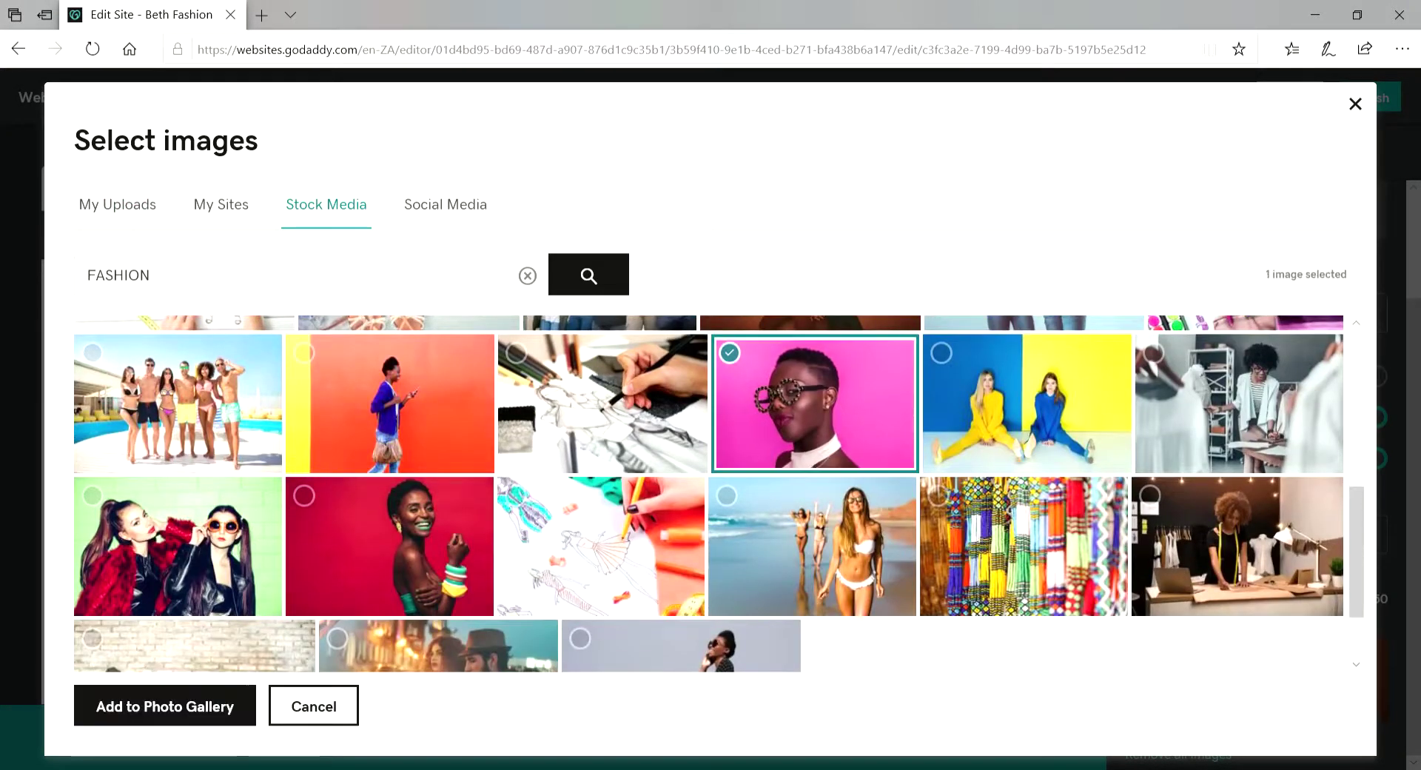
pyautogui.click(390, 546)
pyautogui.scroll(-1, 708, 494)
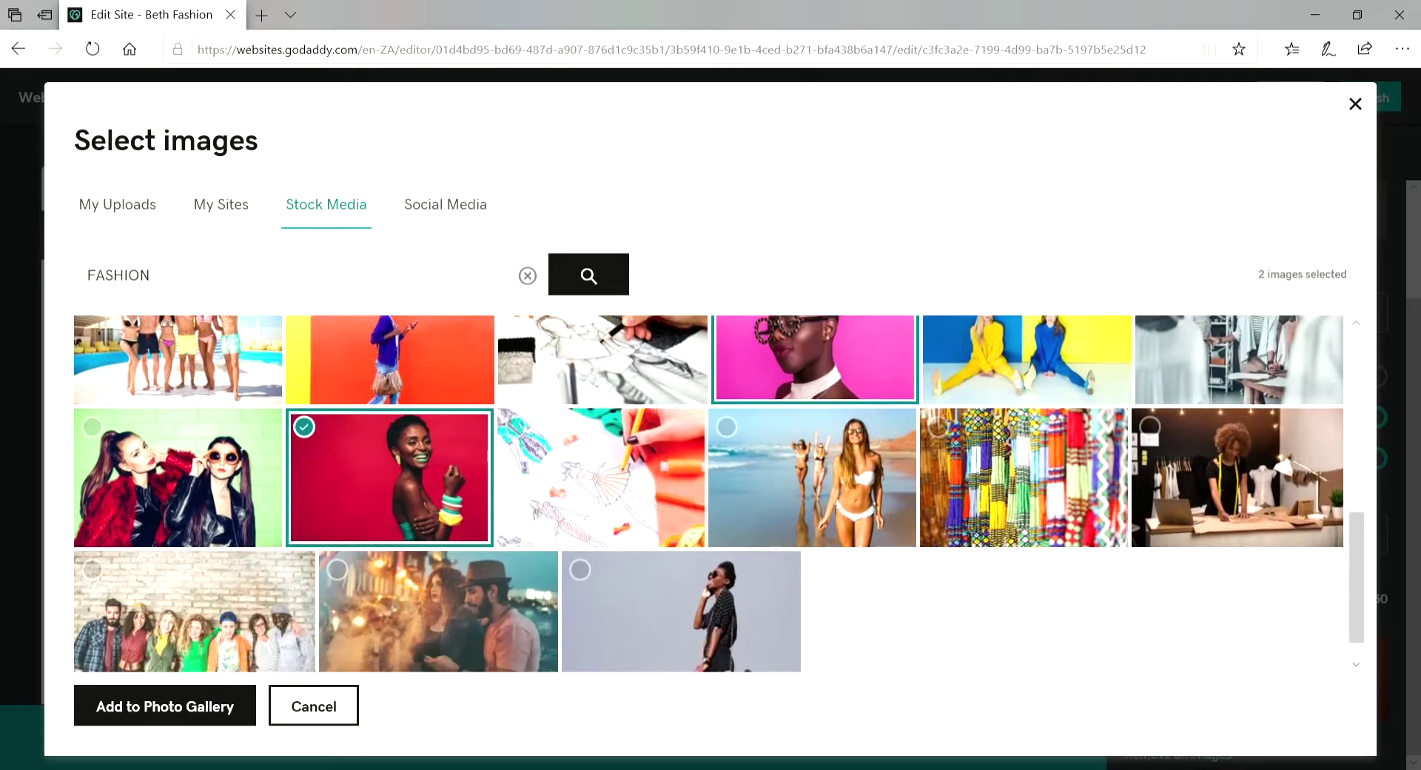
pyautogui.click(1237, 477)
pyautogui.click(680, 611)
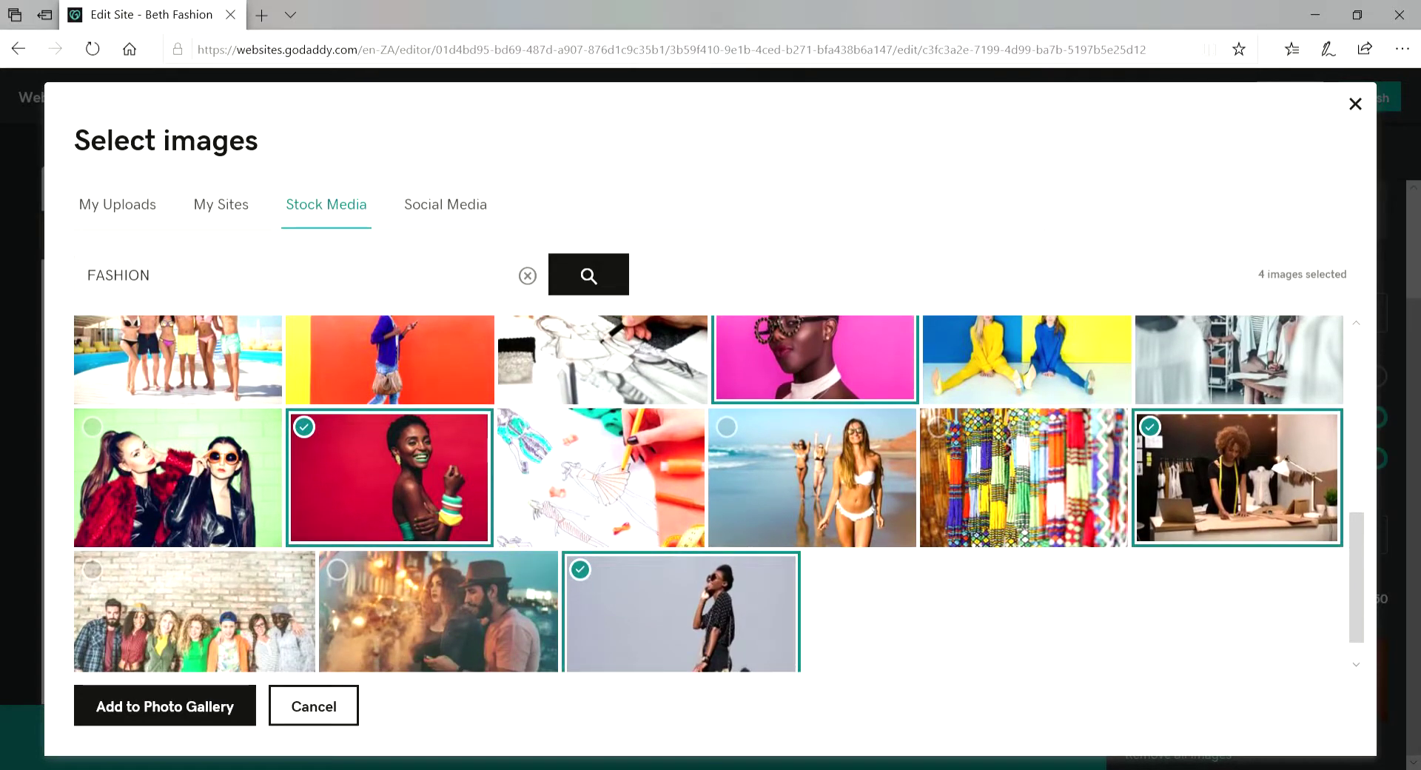
# Also select the stock photo of the woman with a phone against an orange wall and add all selected images to the photo gallery
pyautogui.scroll(3, 708, 494)
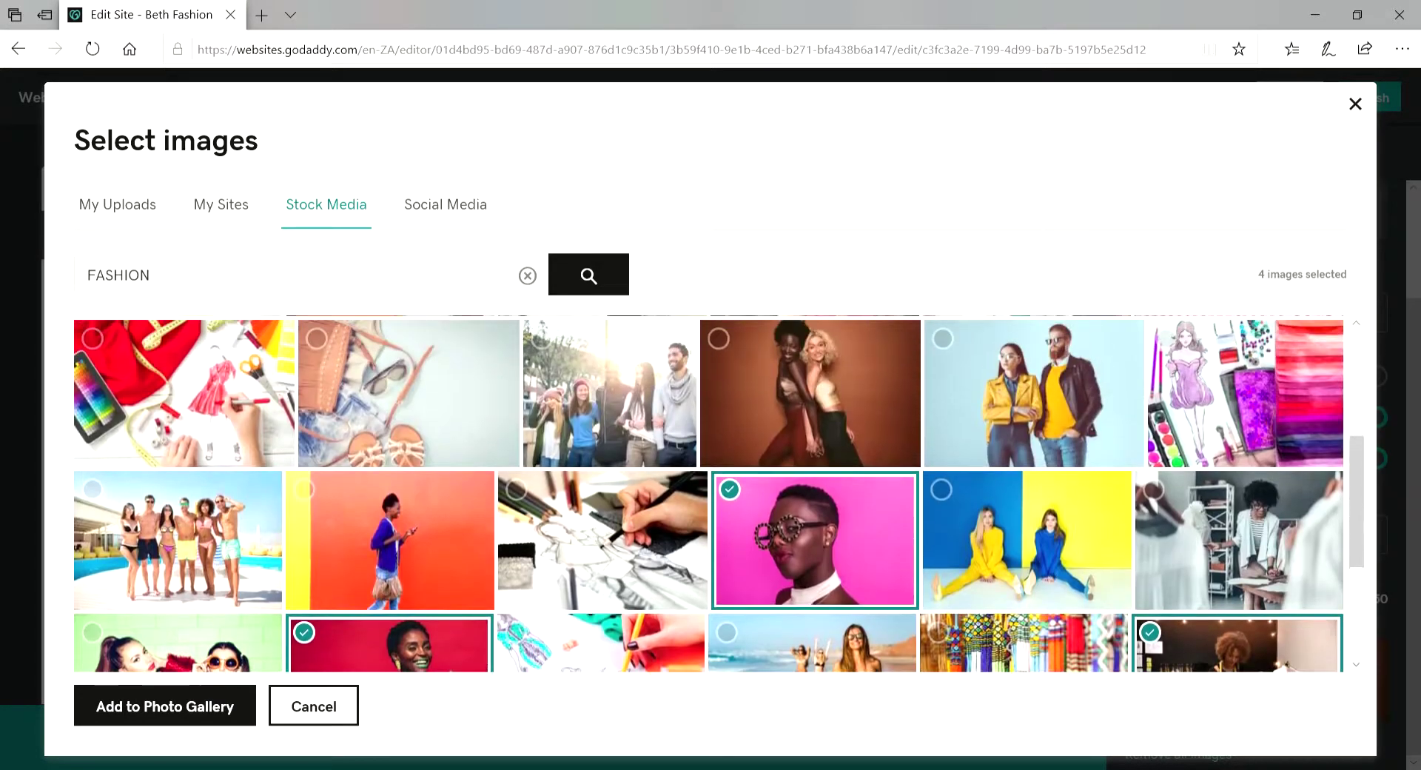
pyautogui.click(389, 540)
pyautogui.click(164, 706)
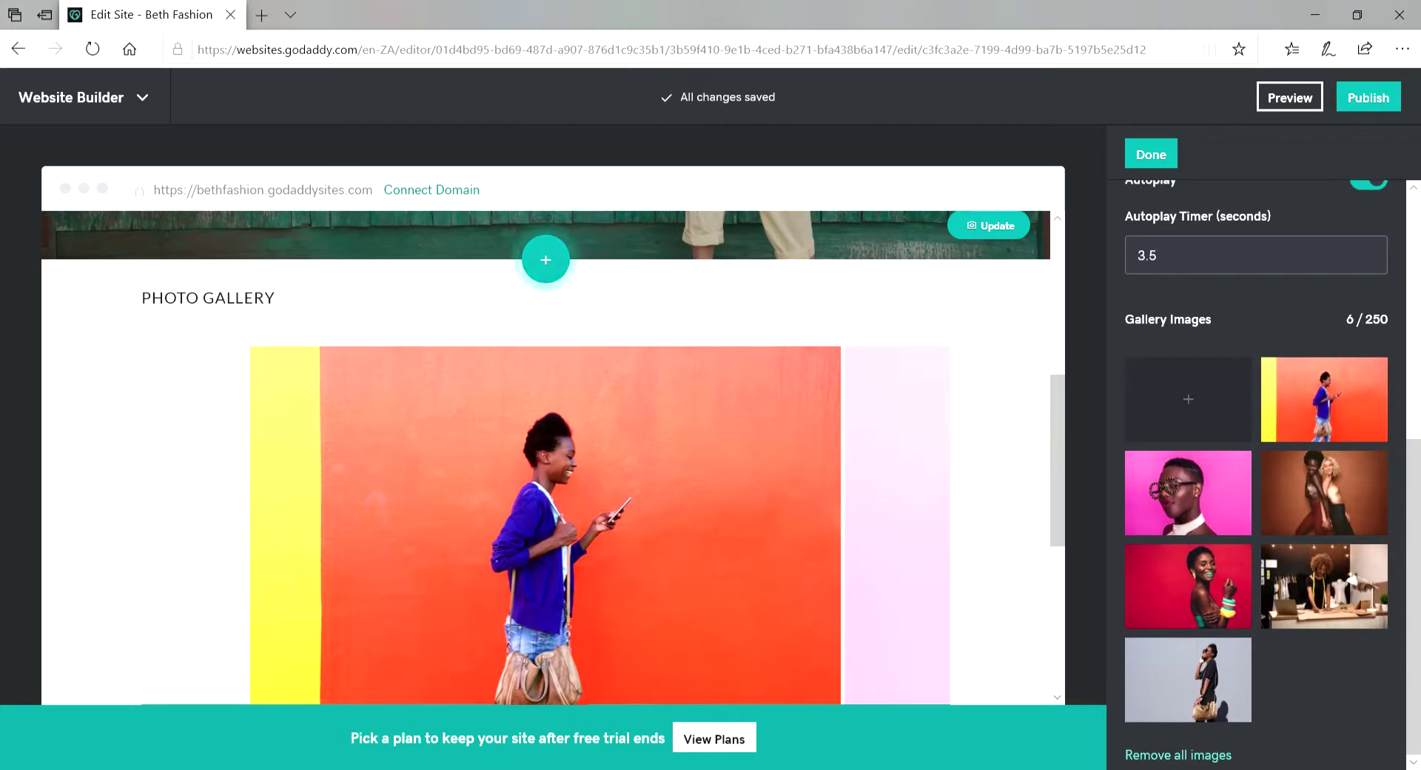
# Finish editing the Photo Gallery section and return to the home page's list of sections
pyautogui.scroll(4, 1255, 473)
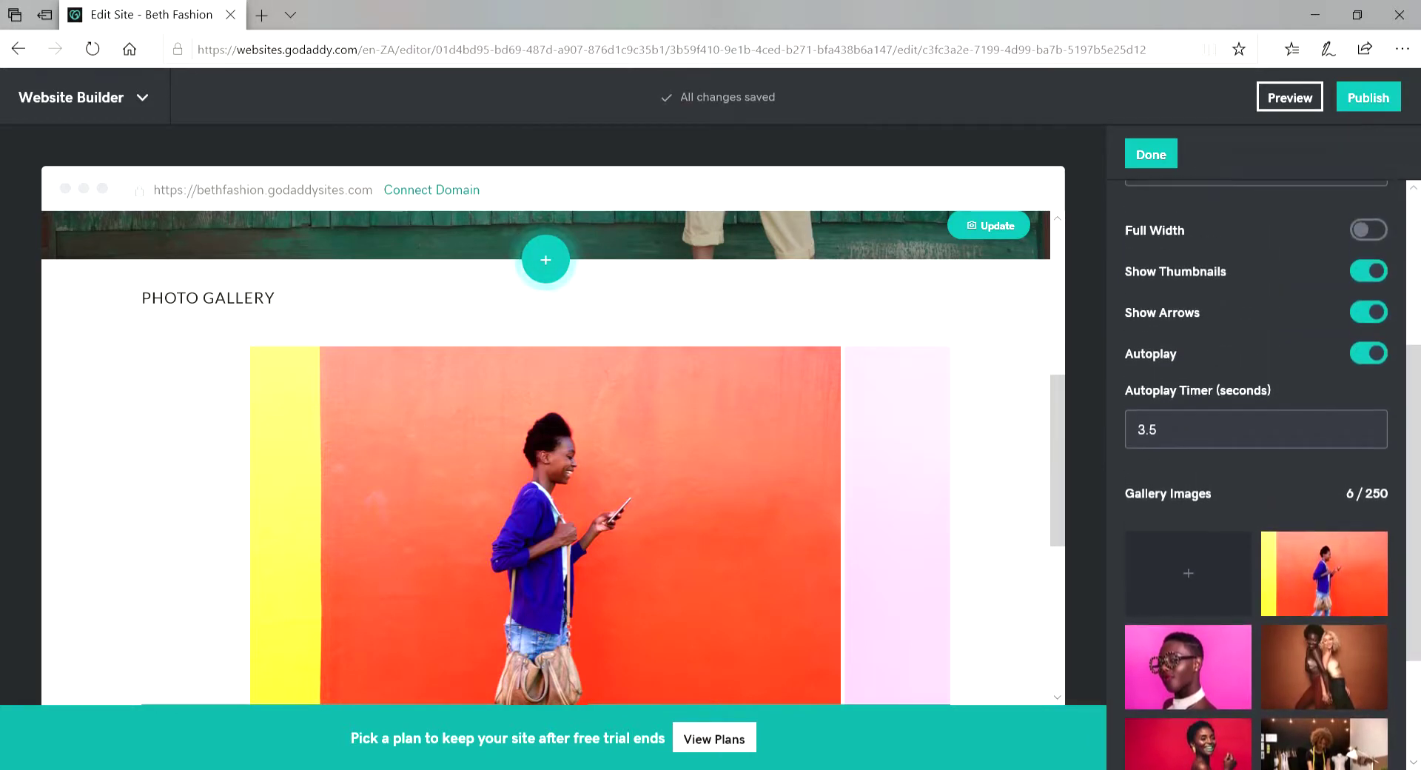
pyautogui.scroll(2, 1256, 473)
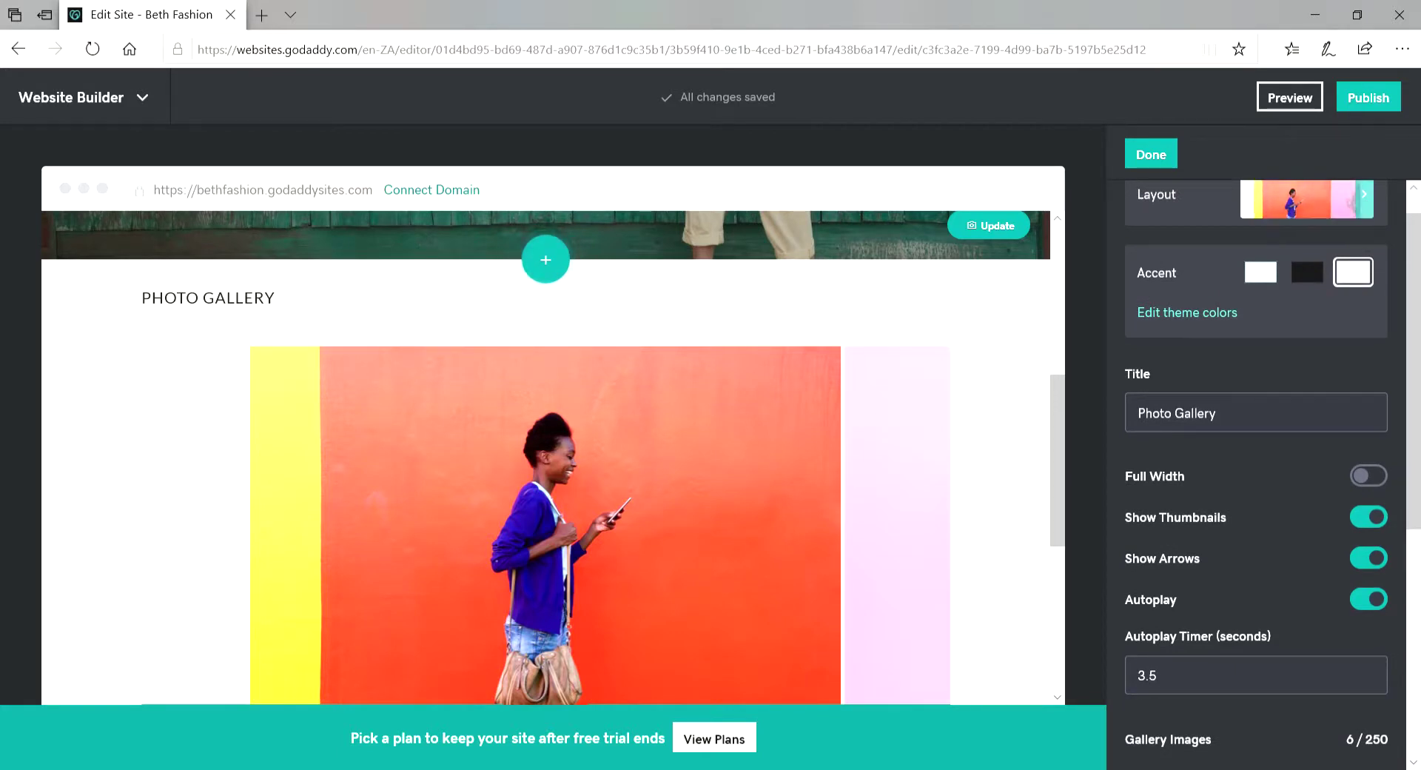
pyautogui.scroll(1, 1255, 474)
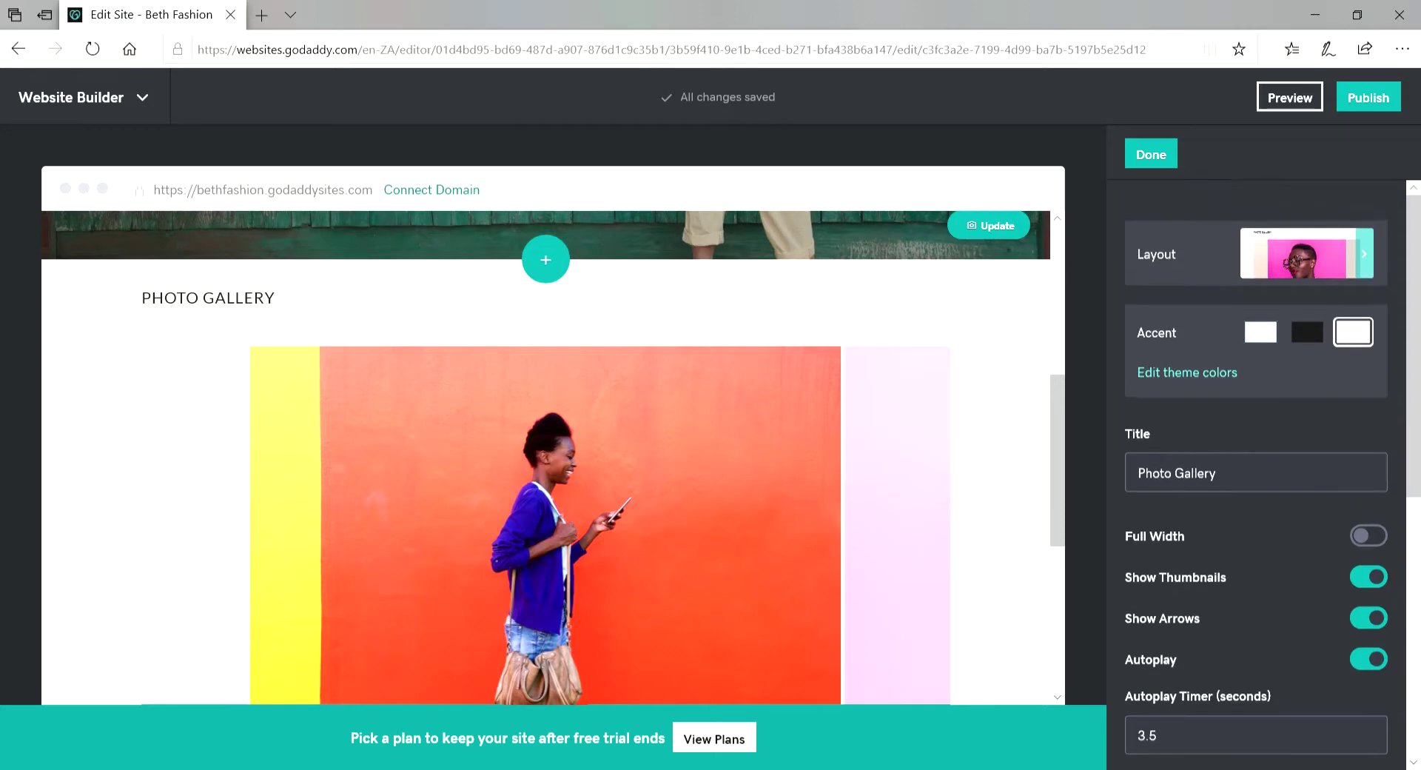
pyautogui.click(1150, 154)
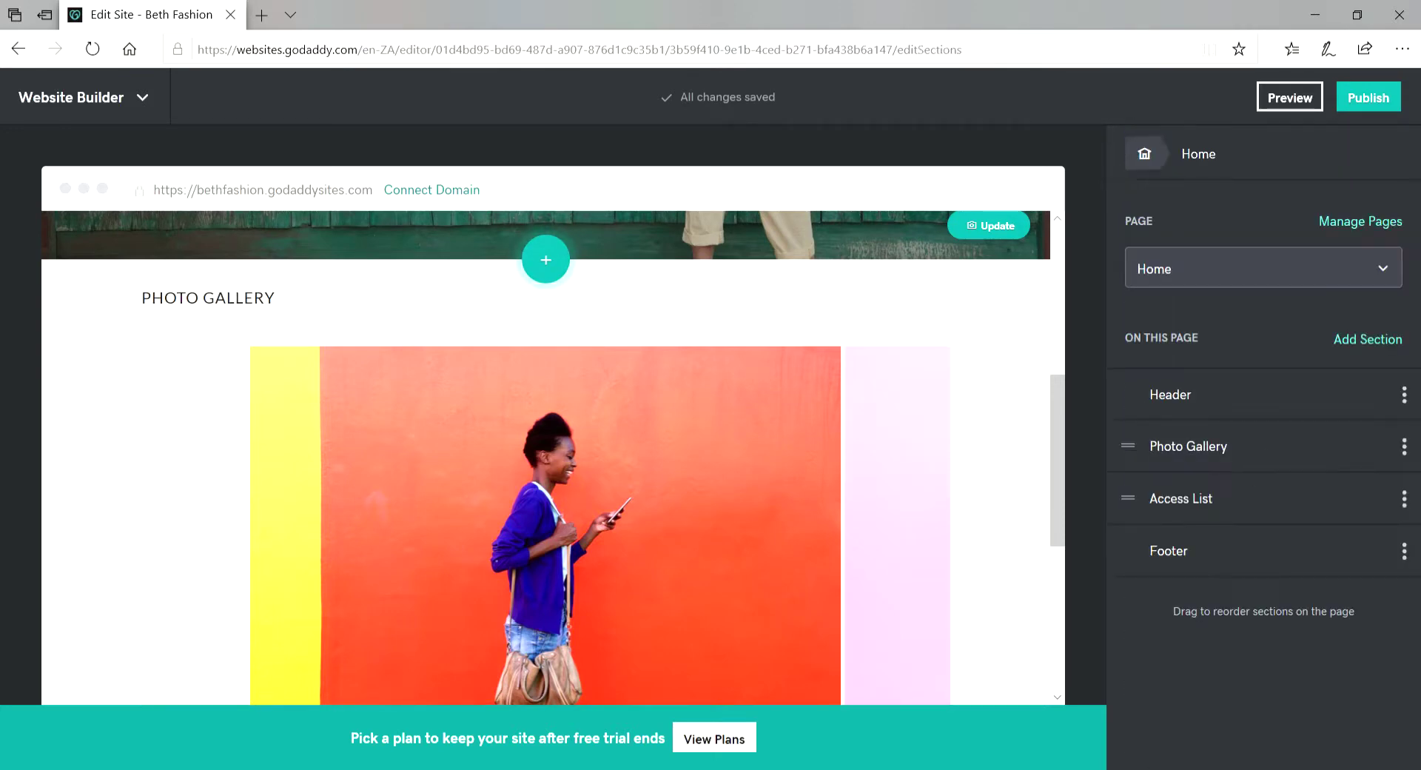
# Look over the updated photo gallery and the header on the home page
pyautogui.scroll(-2, 546, 457)
pyautogui.click(545, 457)
pyautogui.scroll(-1, 545, 458)
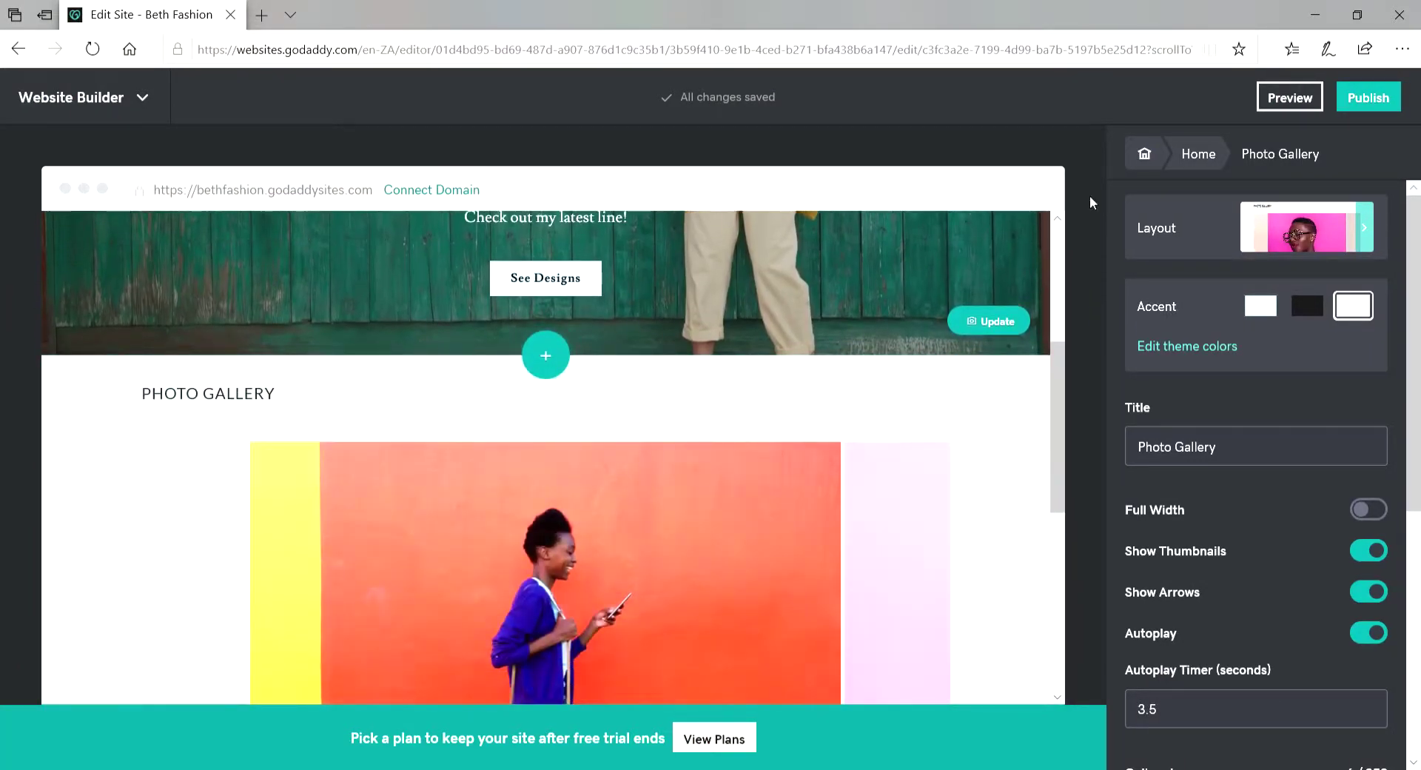
pyautogui.moveTo(1062, 465); pyautogui.dragTo(1064, 295)
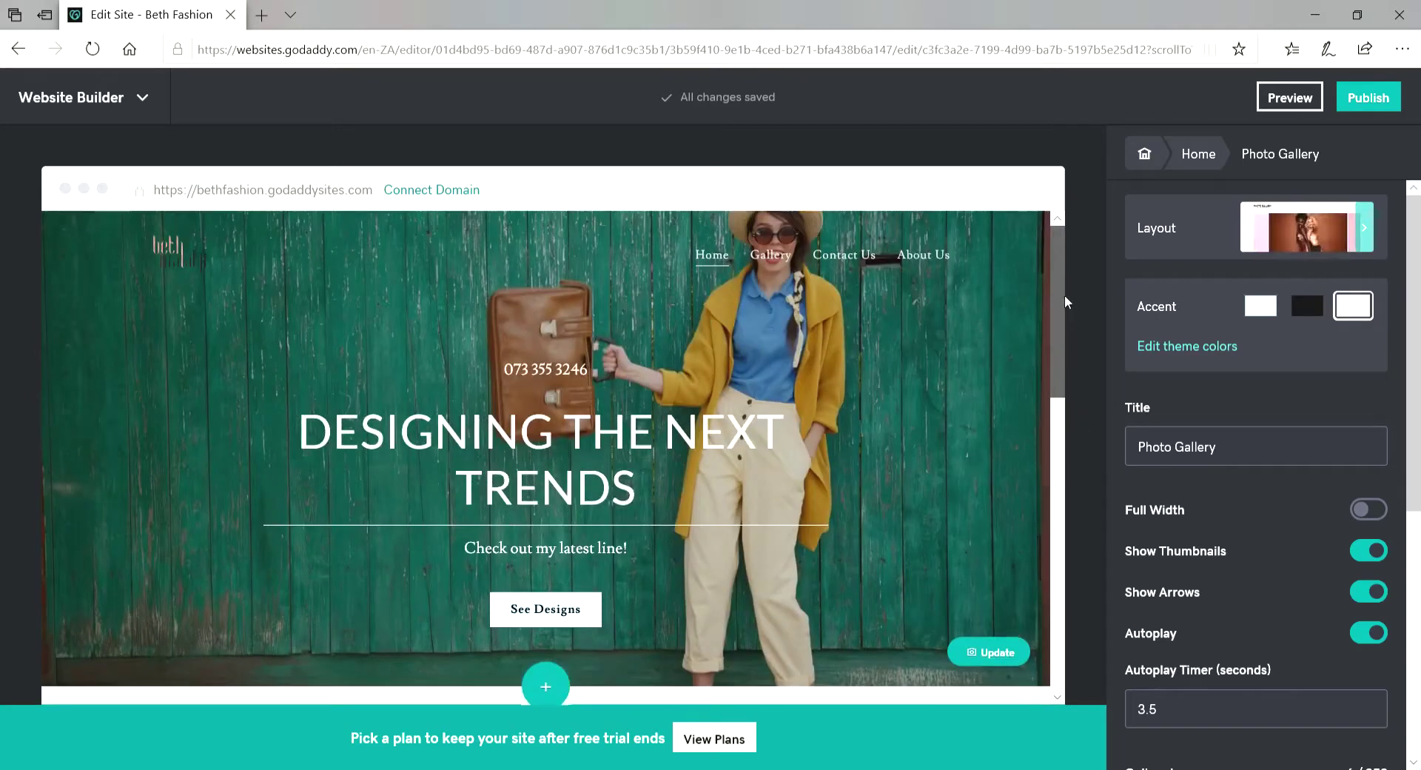